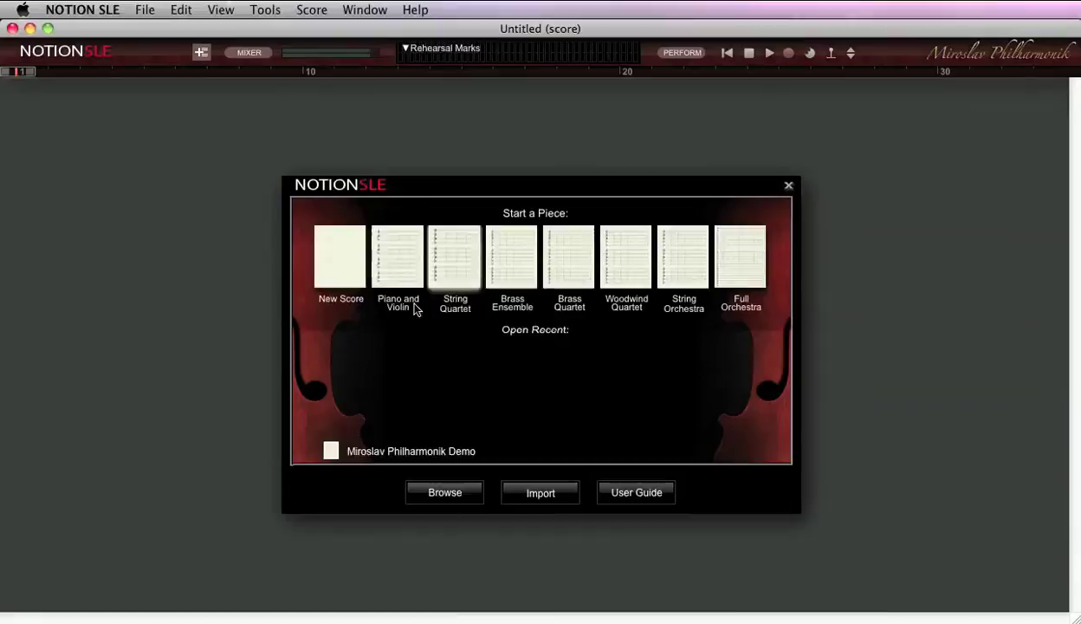
Create a new blank score with Flute and Oboe staves from the Woodwinds group and exit the score setup
click(346, 272)
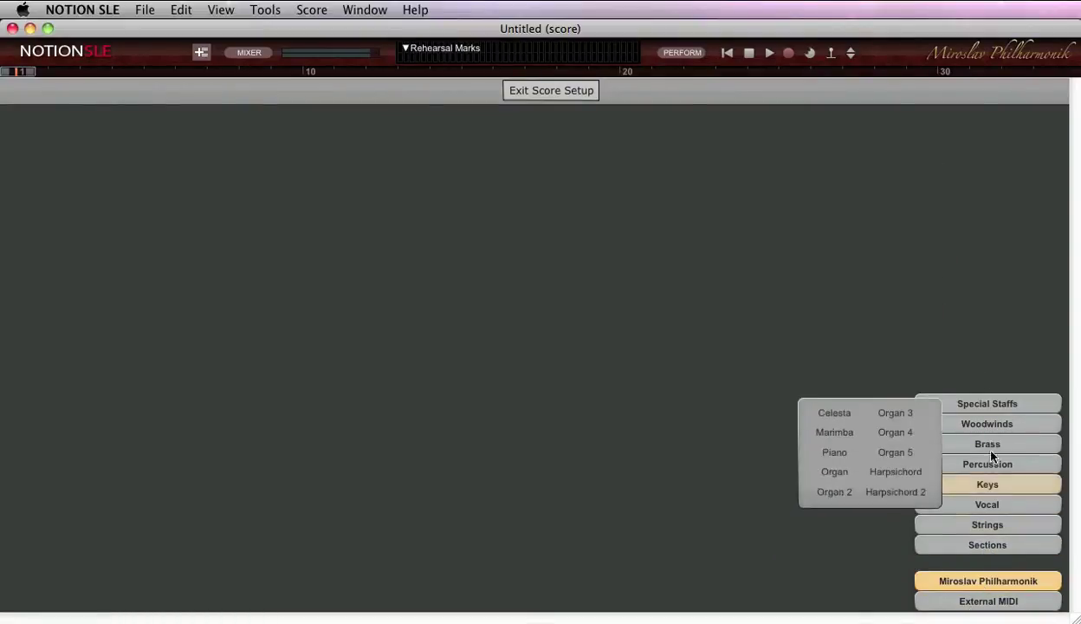
mouse_move(994, 448)
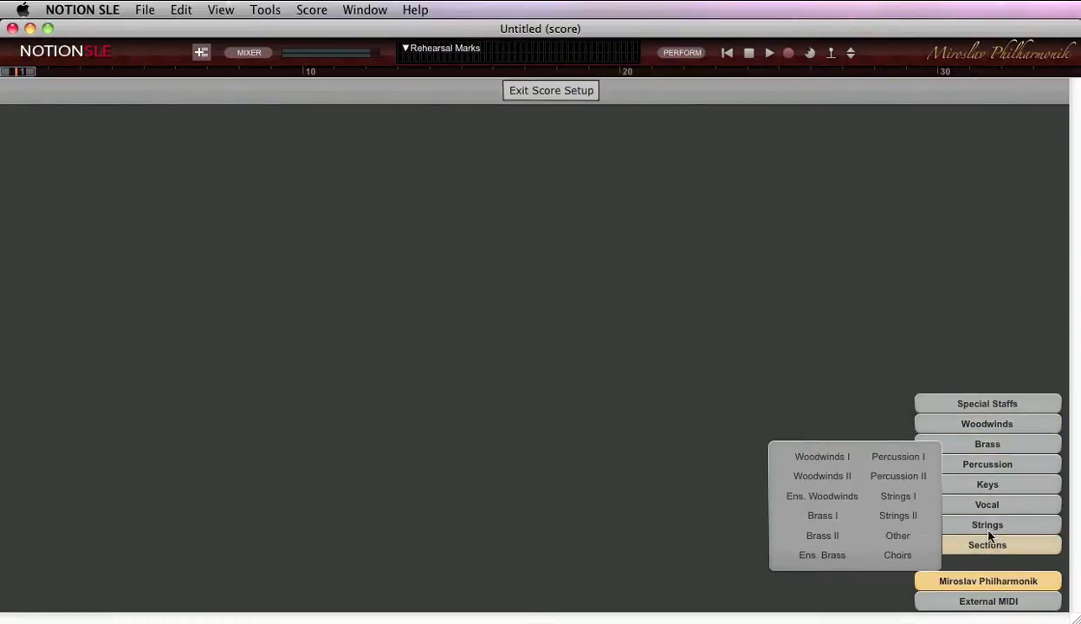
mouse_move(997, 422)
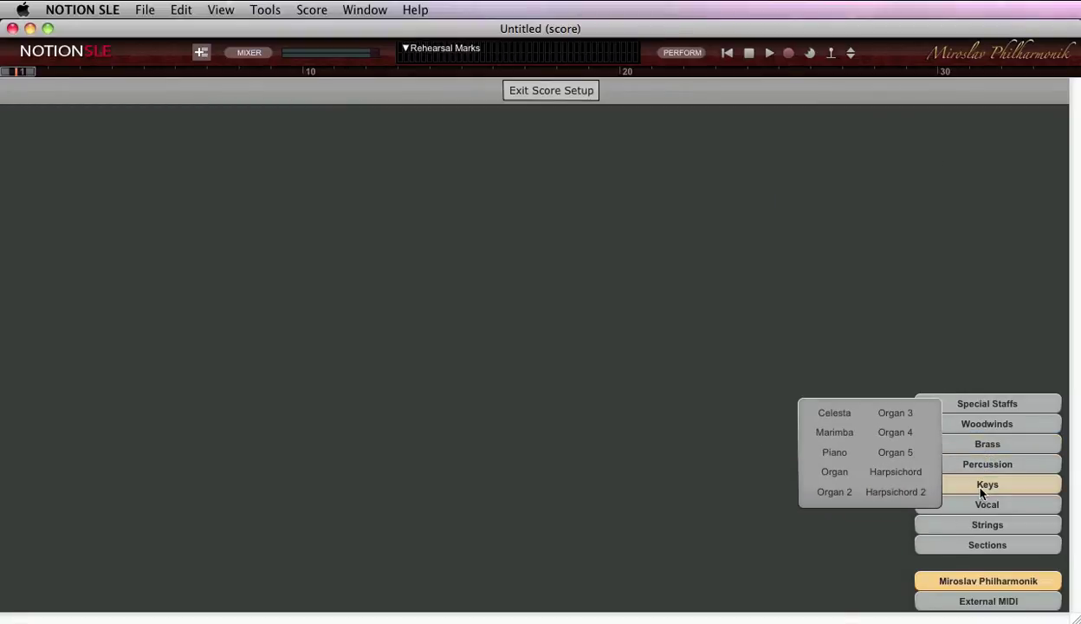
mouse_move(984, 532)
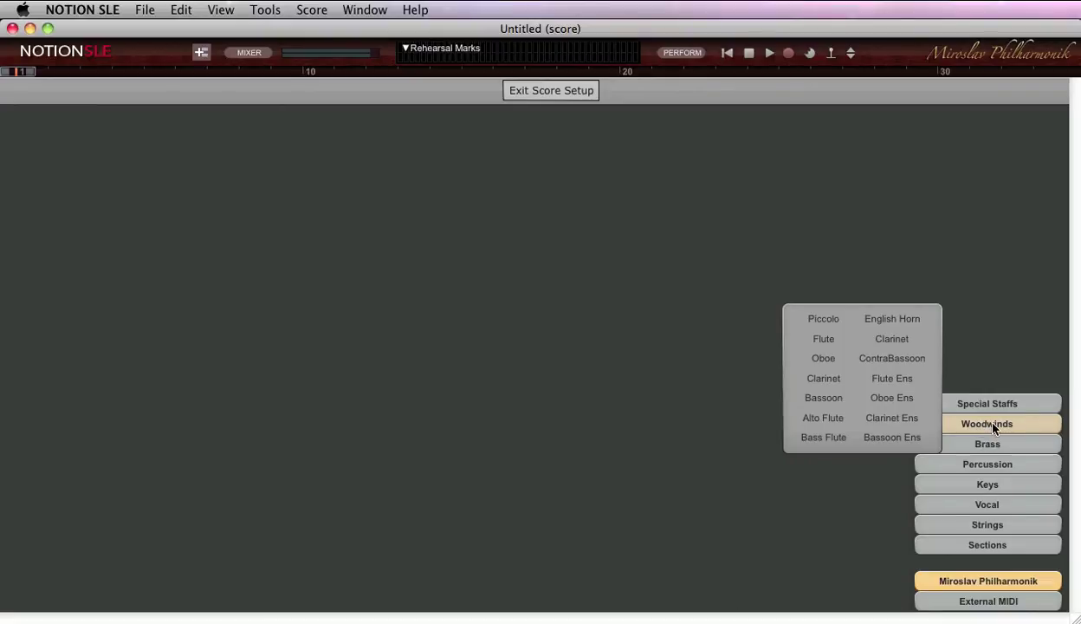
click(988, 424)
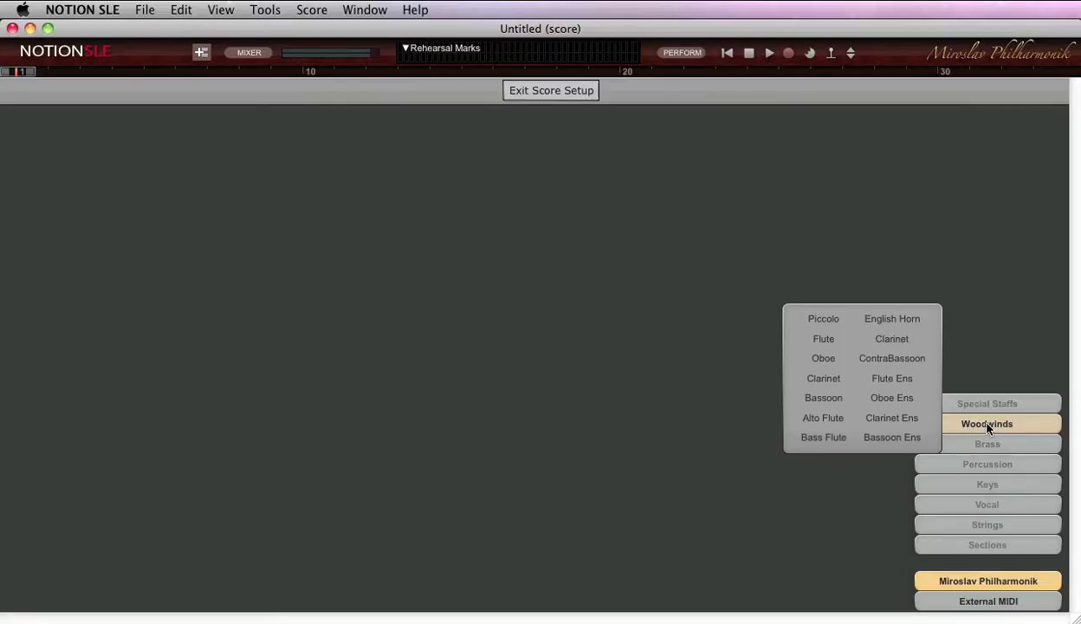
click(821, 341)
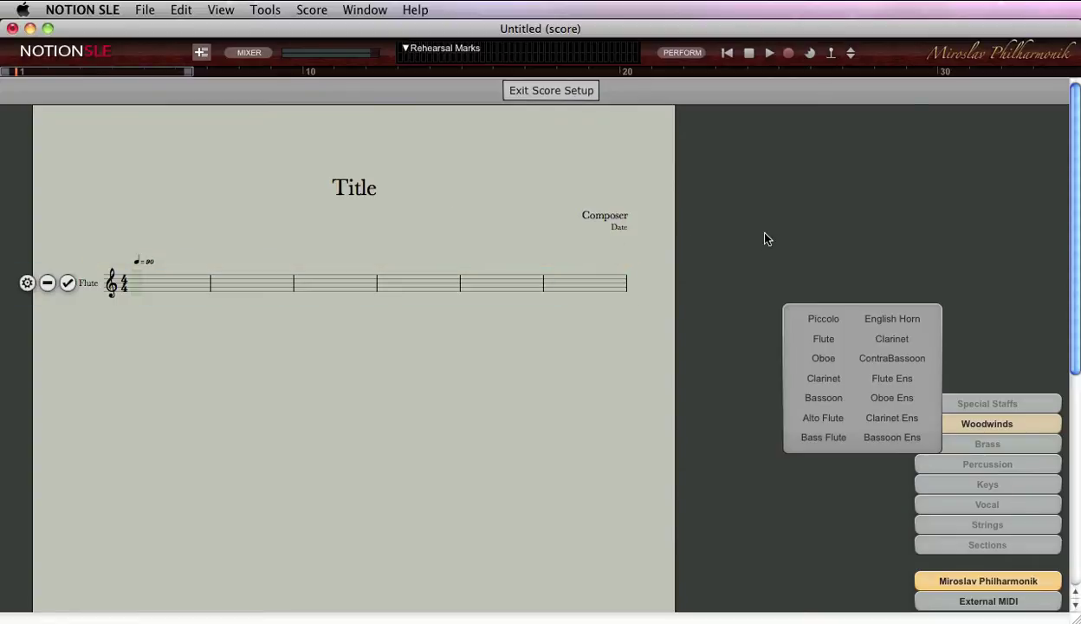
click(824, 358)
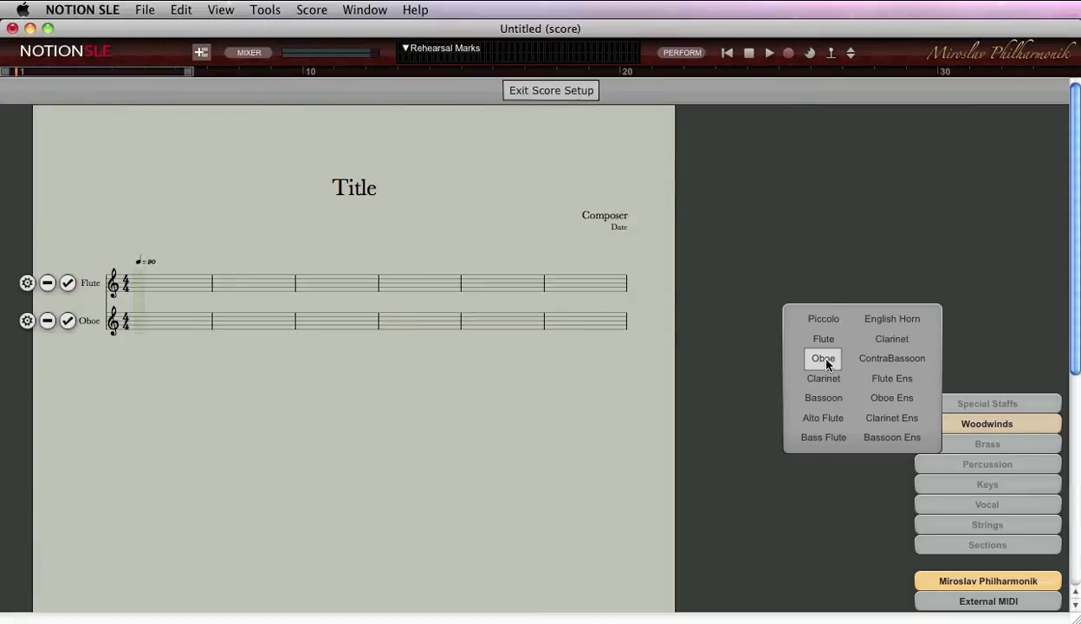
click(539, 92)
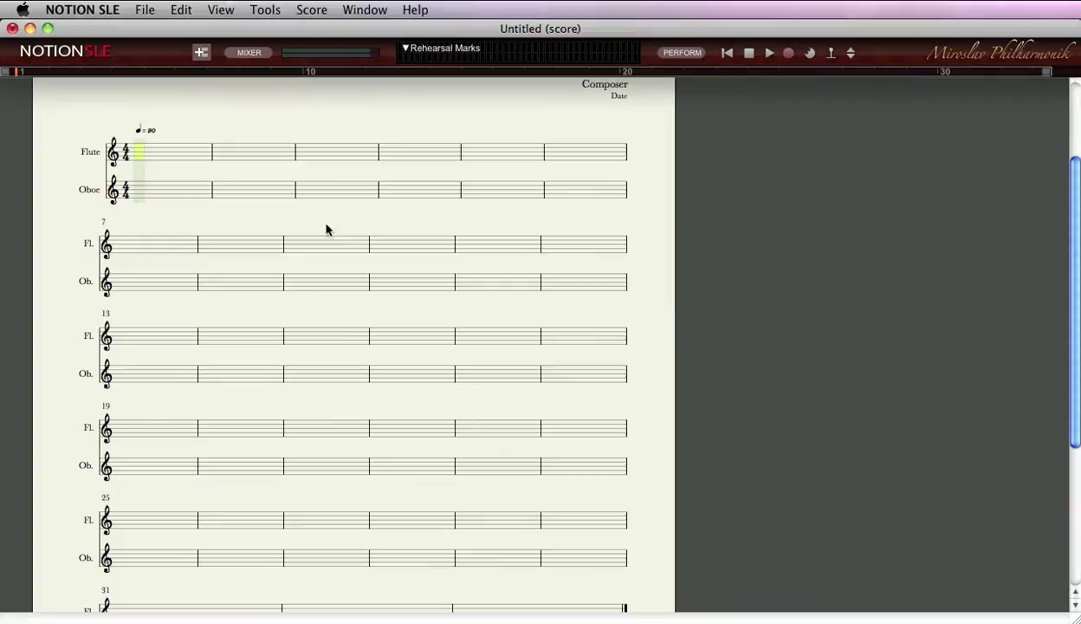
Enter the quarter notes A, B, D and C in the first measure of the Flute staff
key(super+equal)
scroll(292, 251, up, 5)
key(q)
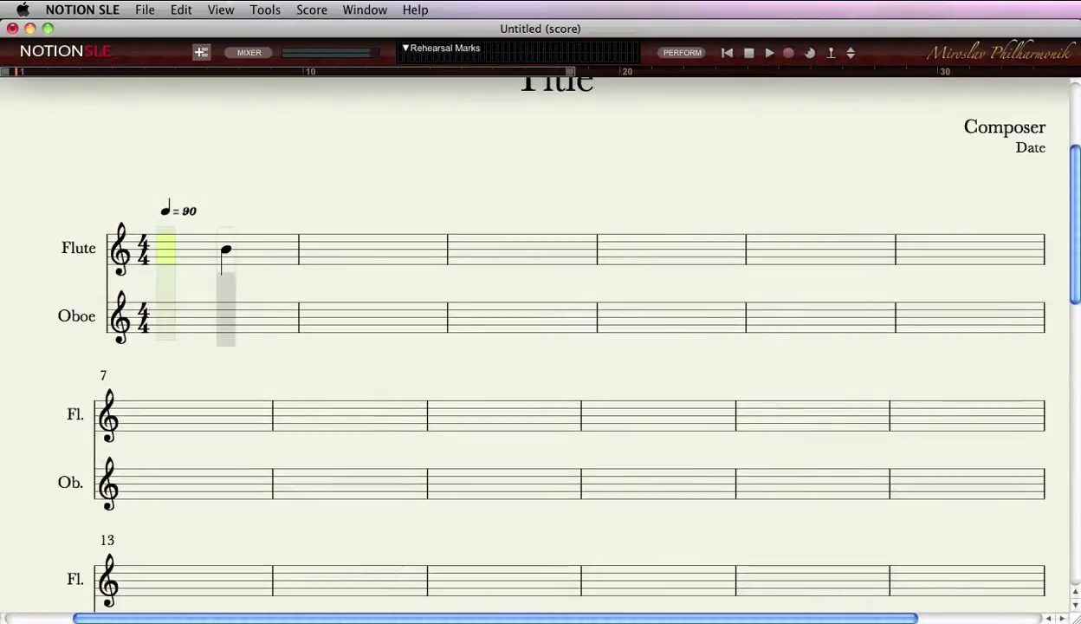
click(183, 251)
click(217, 250)
click(239, 242)
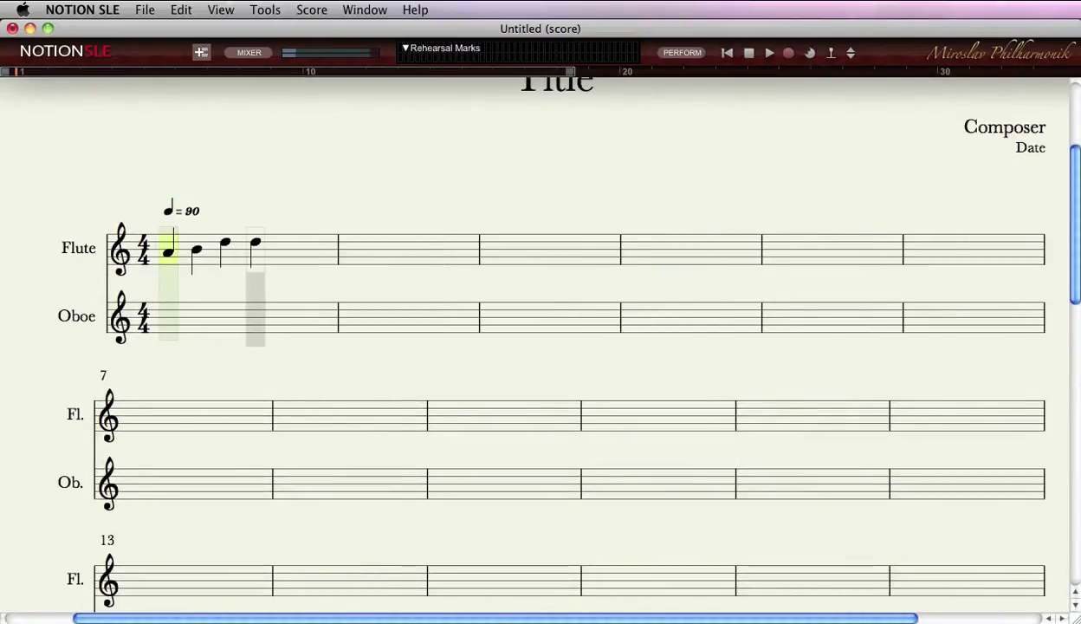
click(258, 246)
Enter the eighth notes F, E, B and C at the start of the Flute's second measure
key(e)
click(310, 234)
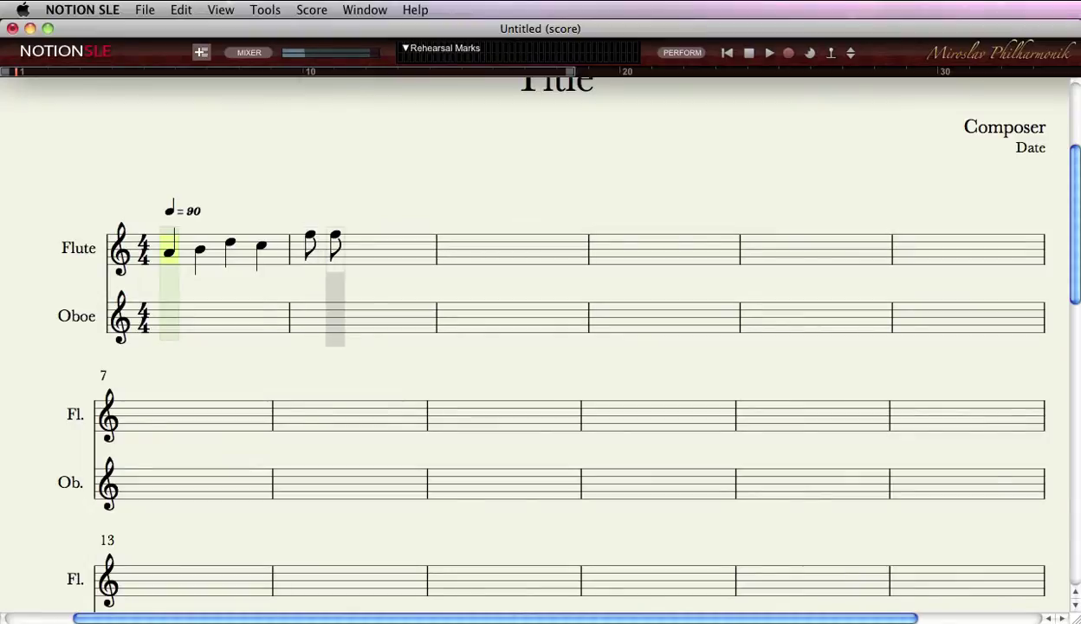
click(335, 245)
click(359, 252)
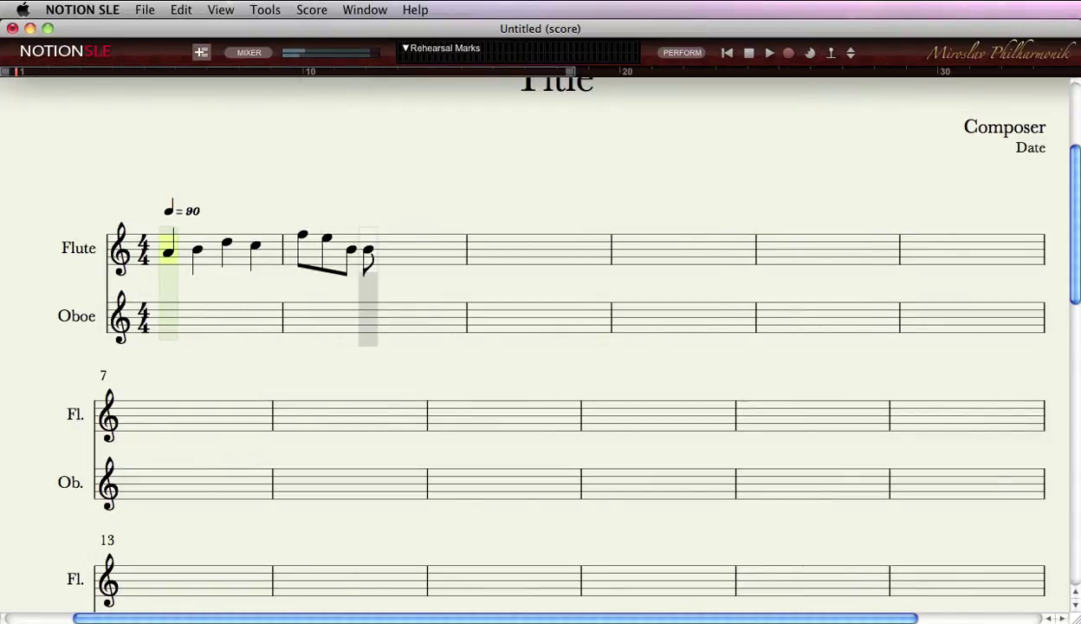
click(371, 247)
Fill the rest of the Flute's second measure with a dotted quarter note D-sharp and an eighth note E
key(q)
key(period)
key(plus)
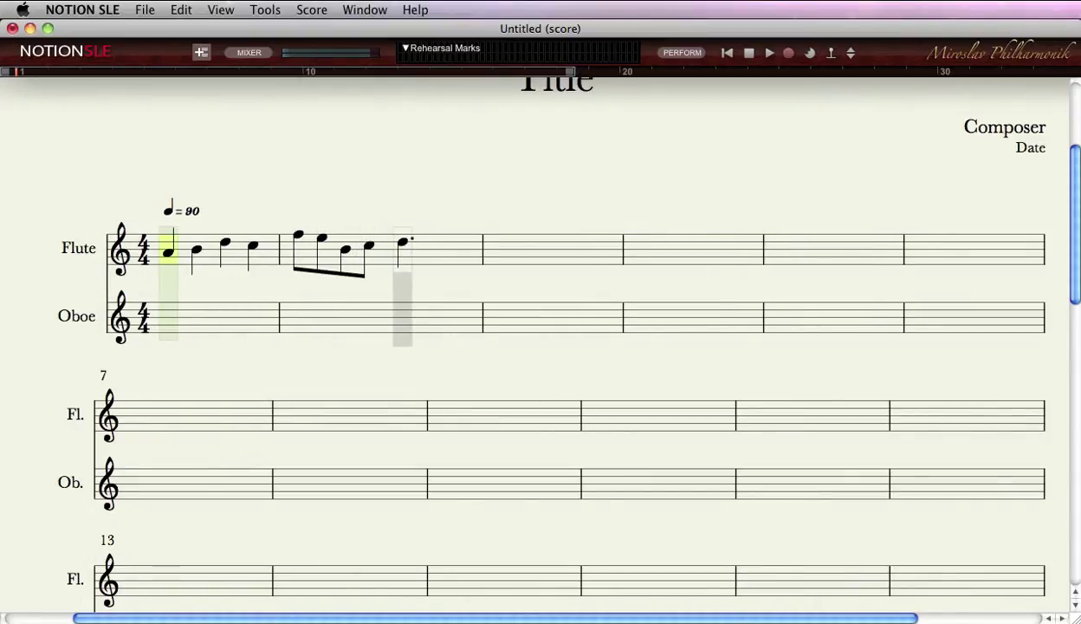
click(402, 243)
key(e)
click(431, 246)
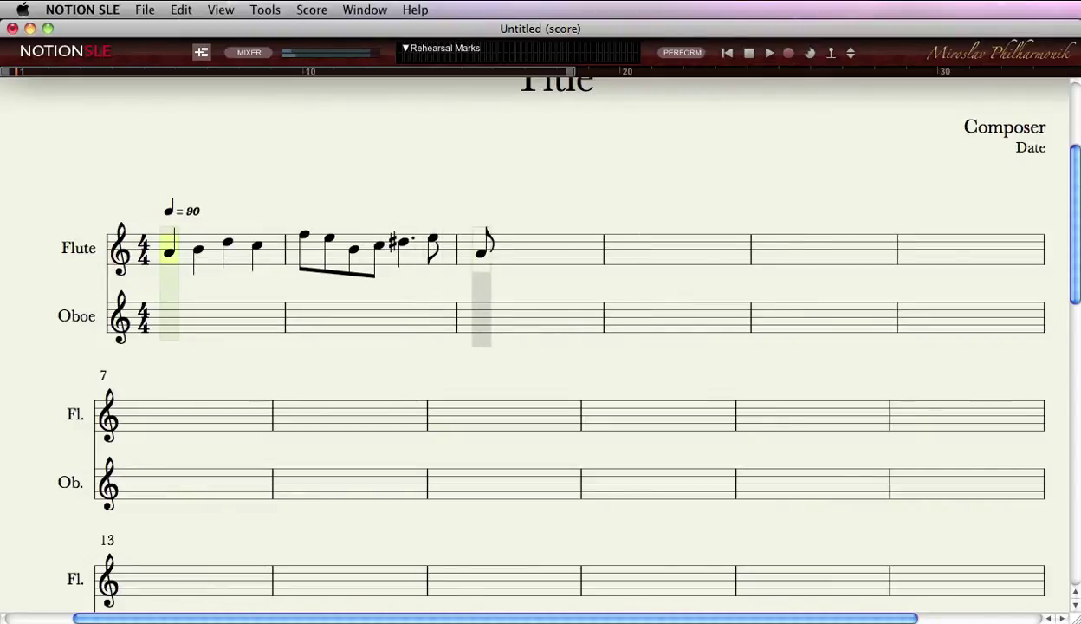
Enter a whole note G in the Flute's third measure and play back the melody
key(w)
click(480, 256)
key(Escape)
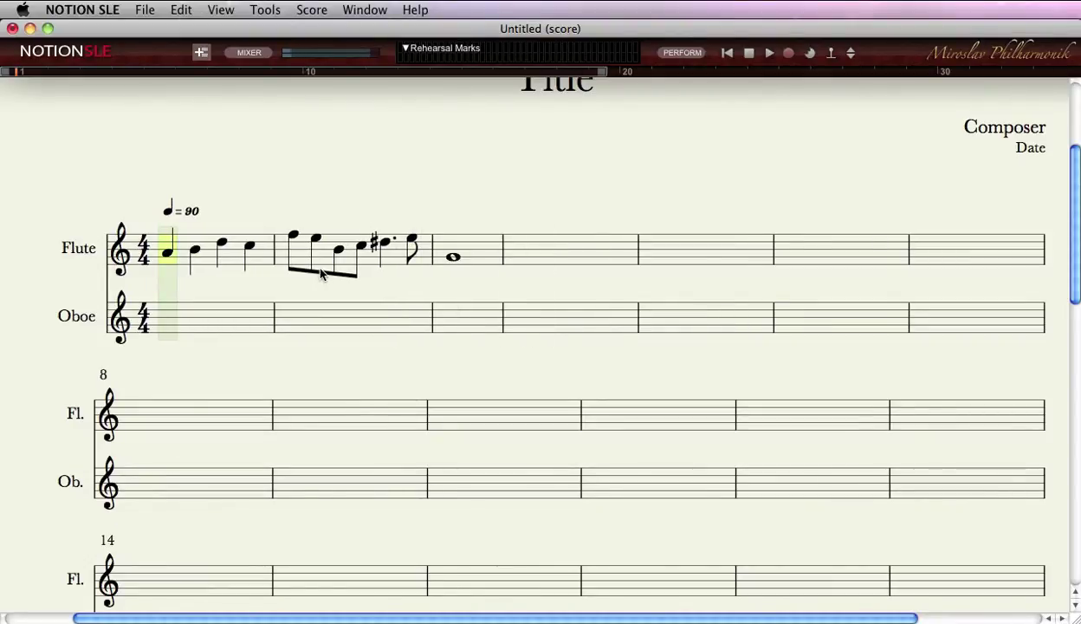
key(space)
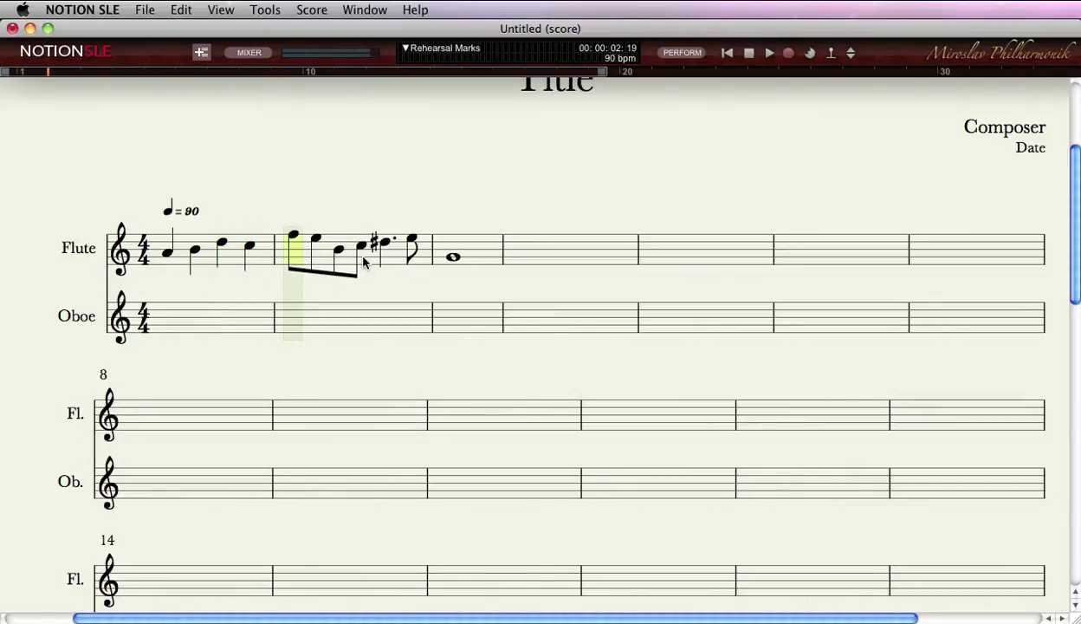
Inspect the flute instruments loaded in parts 1-8 and 9-16 of the Miroslav Philharmonik instrument window and close it
key(super+i)
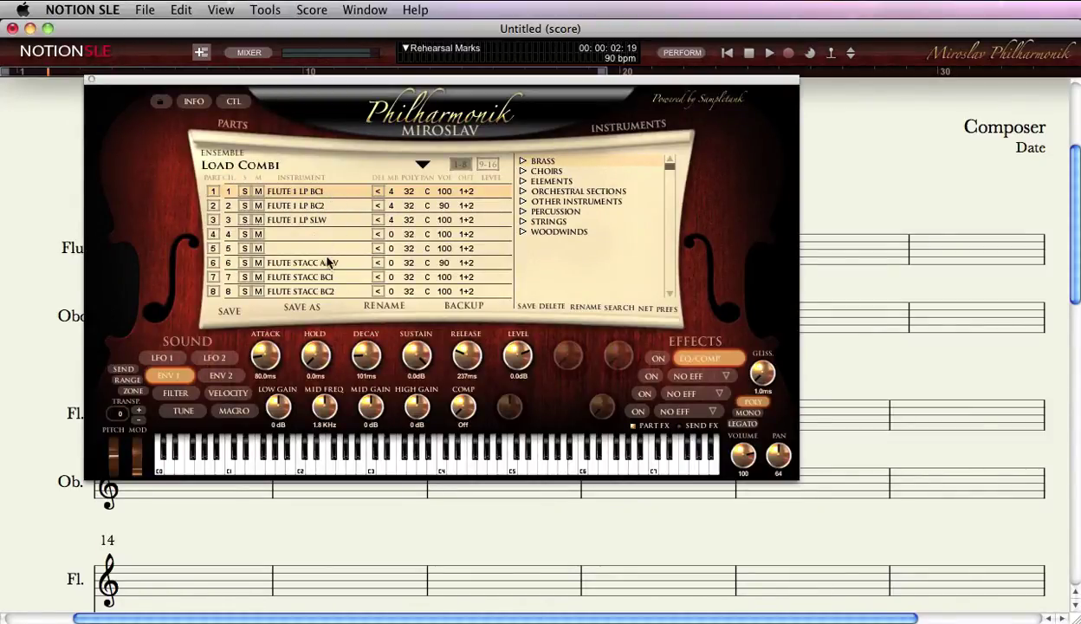
click(488, 165)
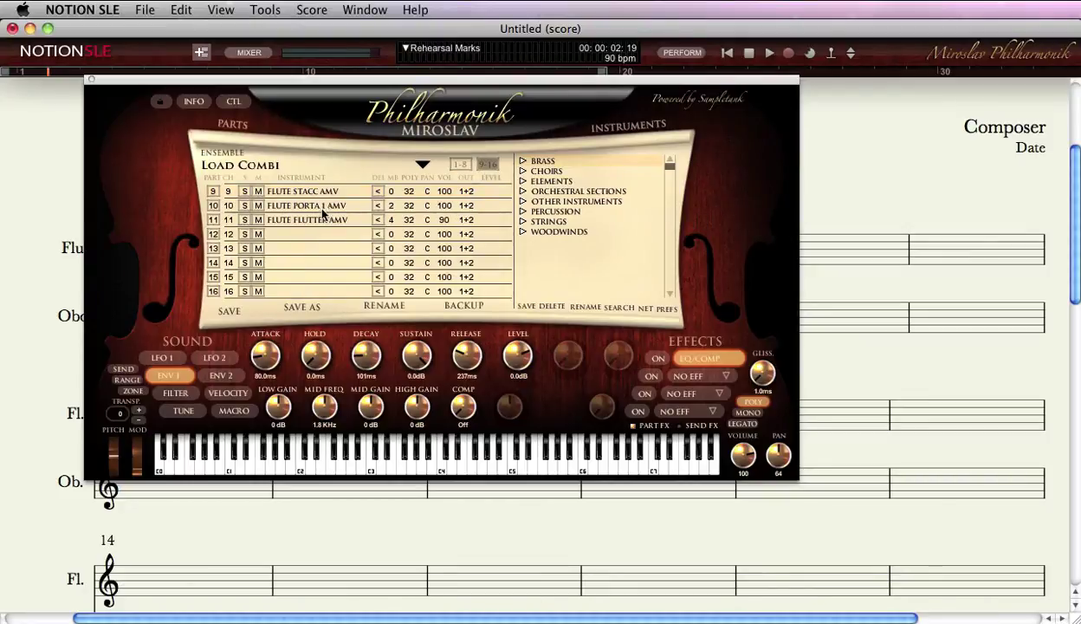
click(91, 80)
Add staccato marks to the four beamed eighth notes in the Flute's second measure and play the passage
drag(286, 224, 368, 288)
key(apostrophe)
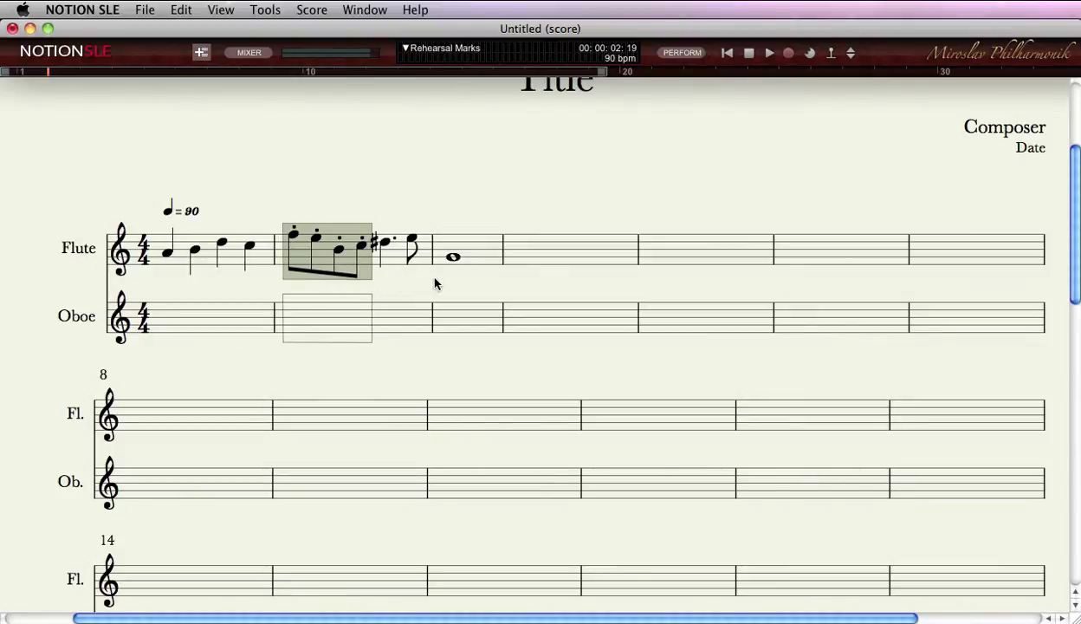
key(space)
Add a three-slash tremolo to the Flute's whole note in the third measure and play the result
key(slash)
key(slash)
key(slash)
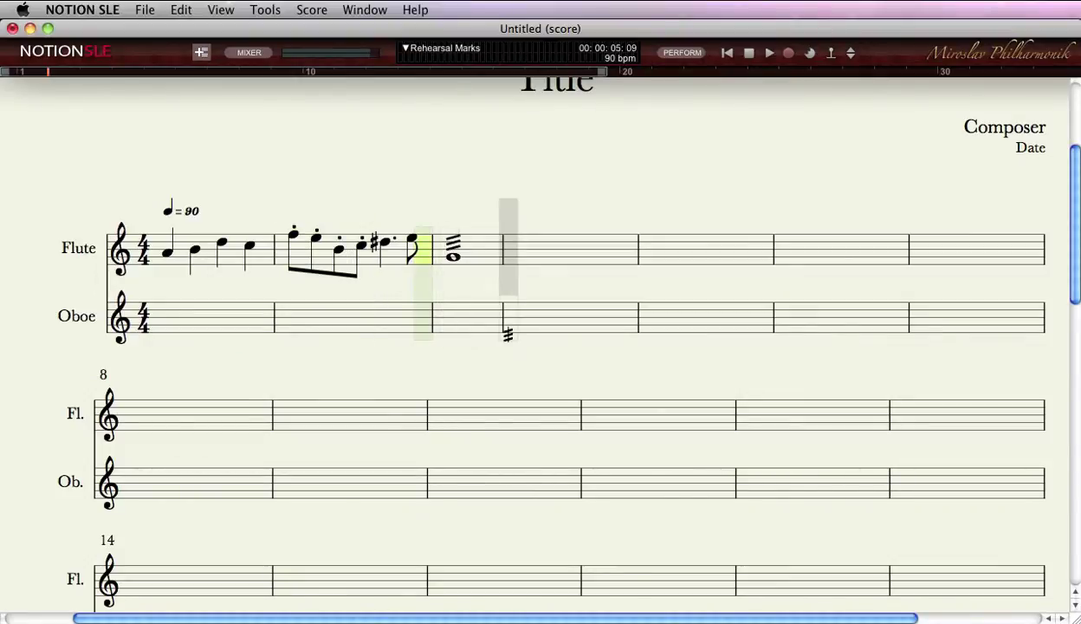
key(space)
Place a pp dynamic under the Flute's first note and an ff dynamic under the whole note in measure 3
key(p)
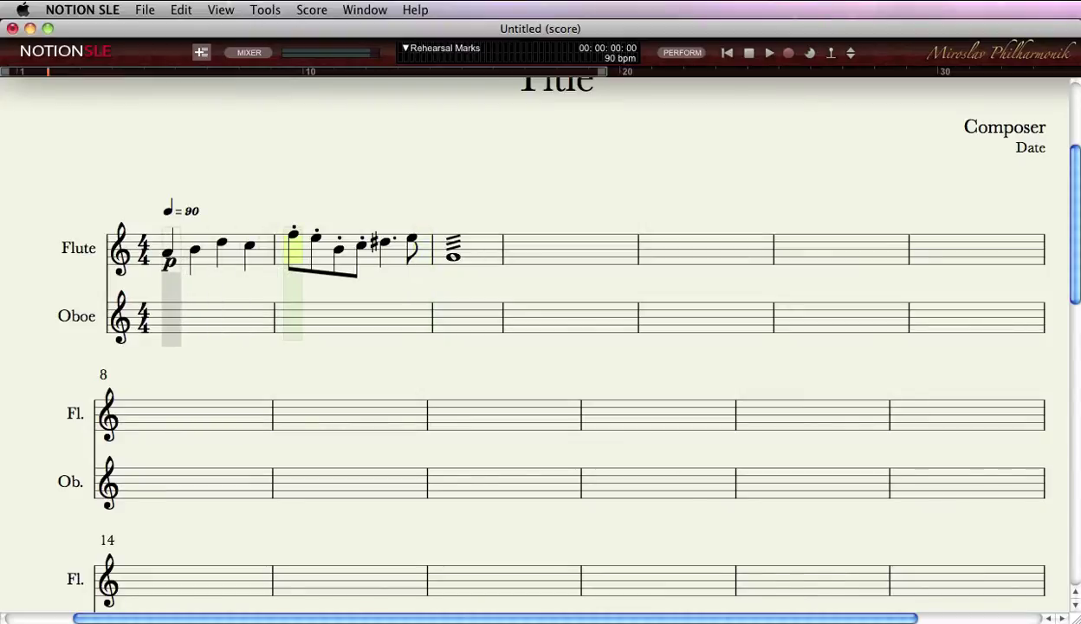
click(168, 264)
key(p)
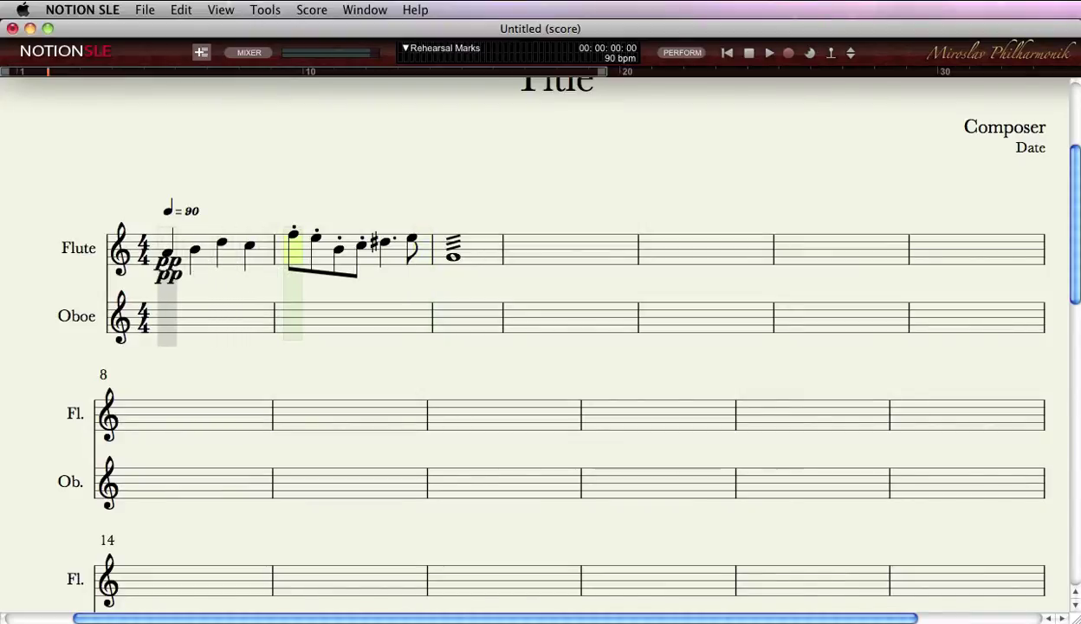
click(168, 266)
key(f)
key(f)
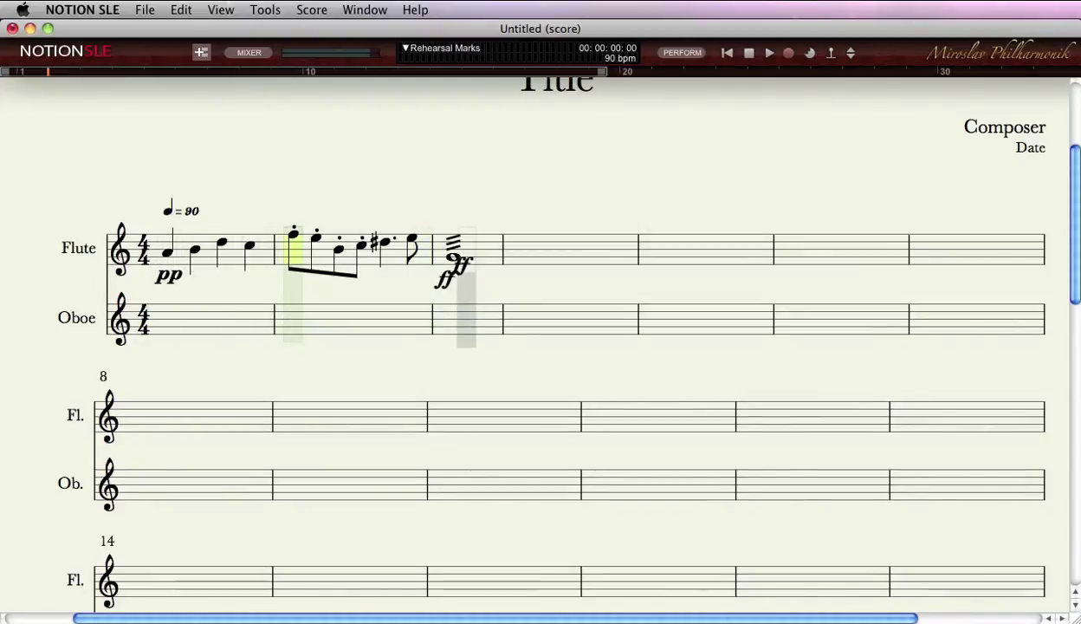
click(449, 275)
Draw a crescendo hairpin between the Flute's pp and ff markings and play the phrase
key(shift+comma)
drag(169, 272, 444, 270)
key(Escape)
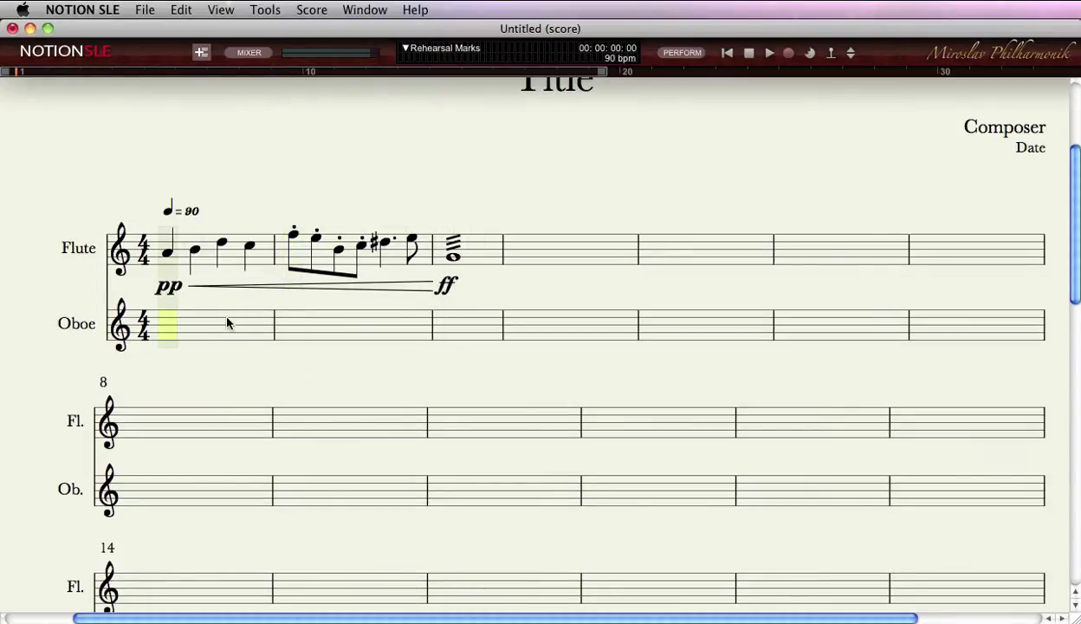
key(space)
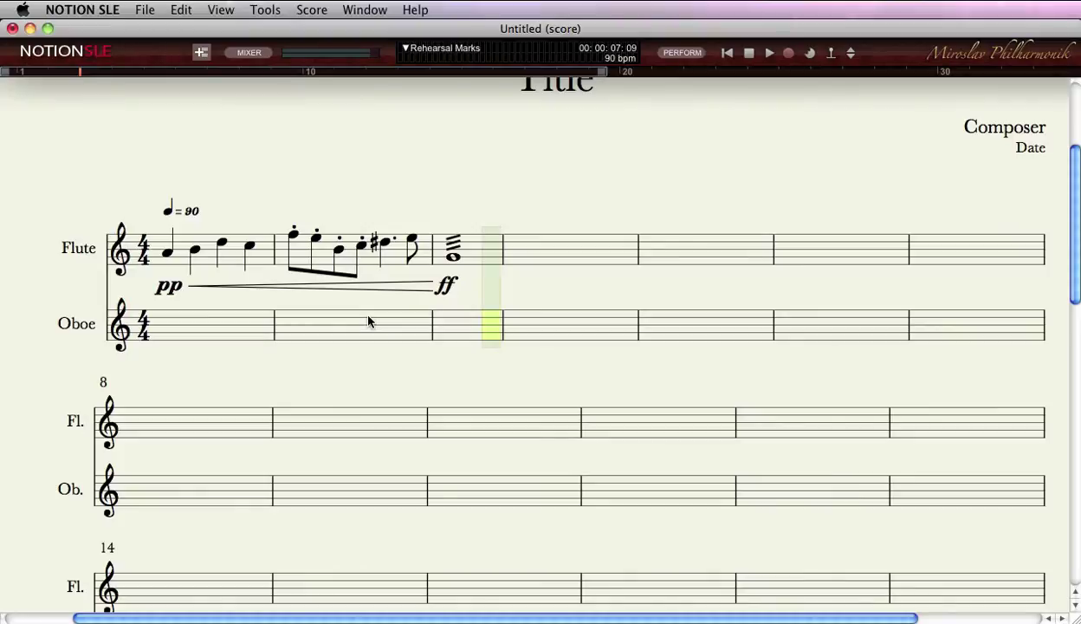
Cut the three-measure Flute phrase, paste it at the start of the Oboe staff and play it back
click(155, 238)
drag(540, 258, 488, 262)
key(super+x)
click(173, 314)
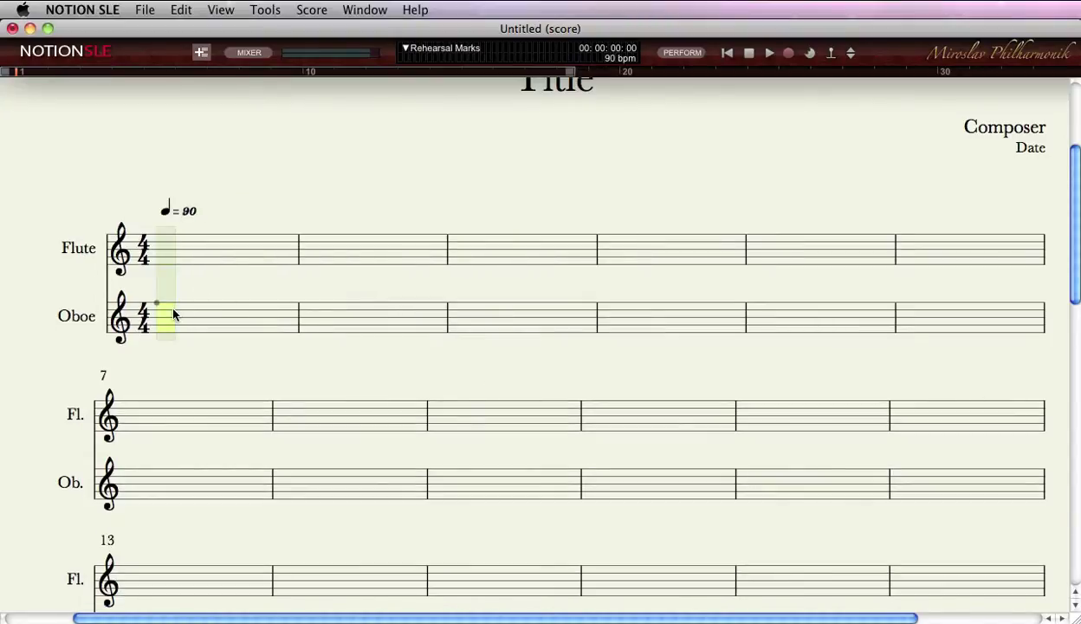
key(super+v)
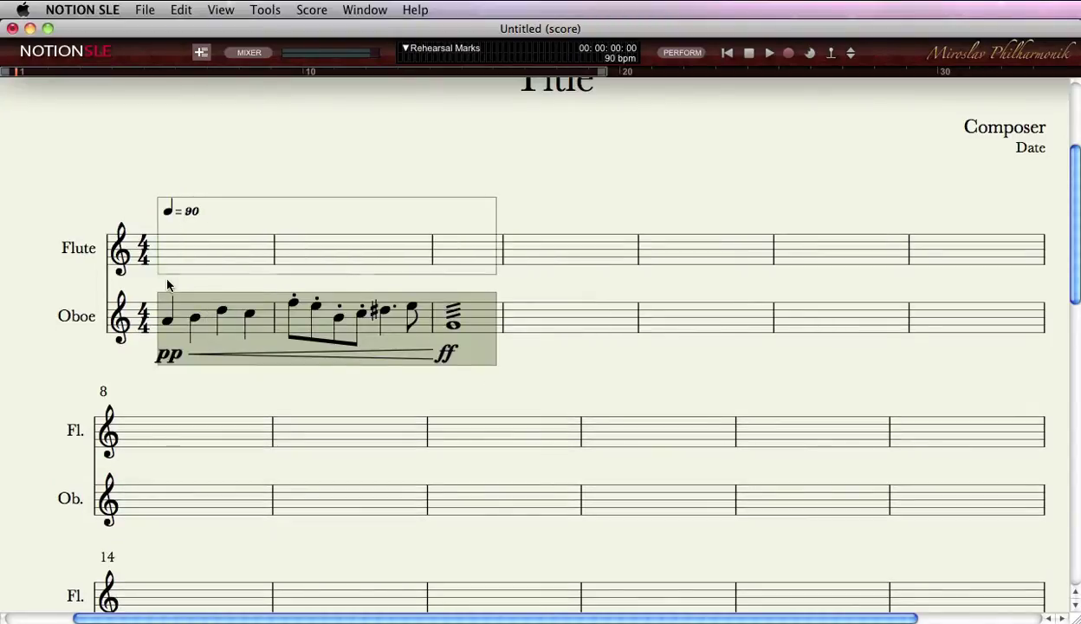
click(225, 283)
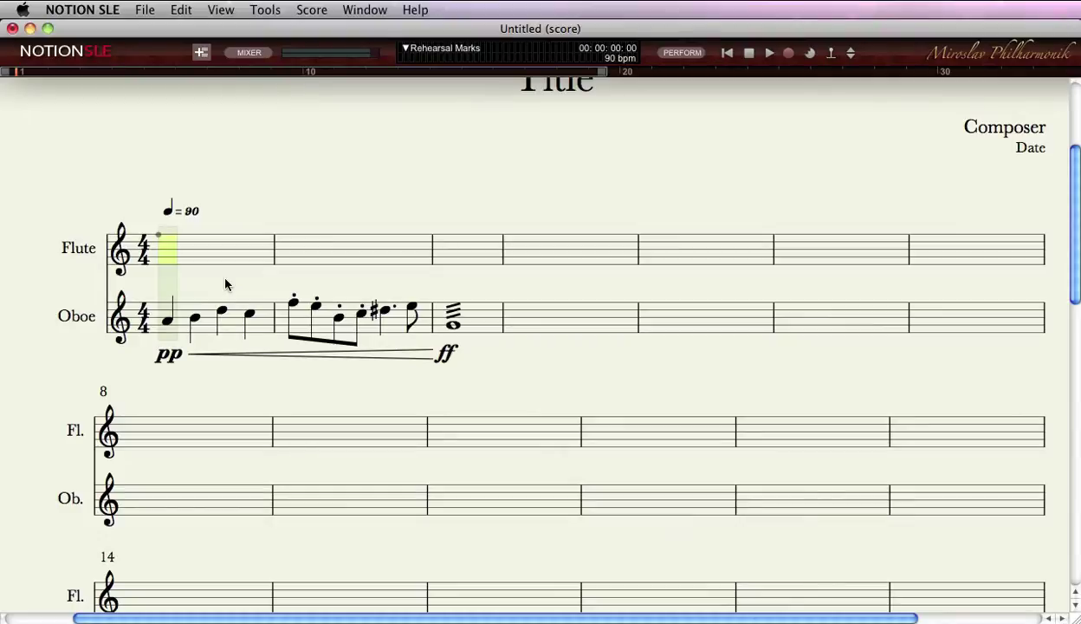
key(space)
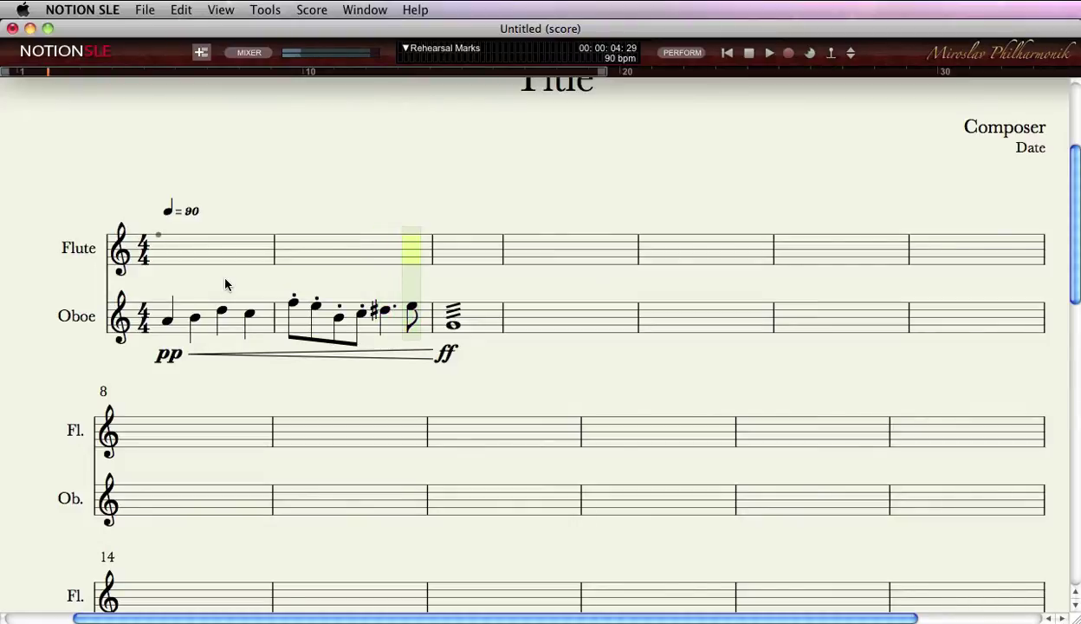
Delete the whole phrase from the first measures of the Oboe staff
drag(171, 284, 559, 353)
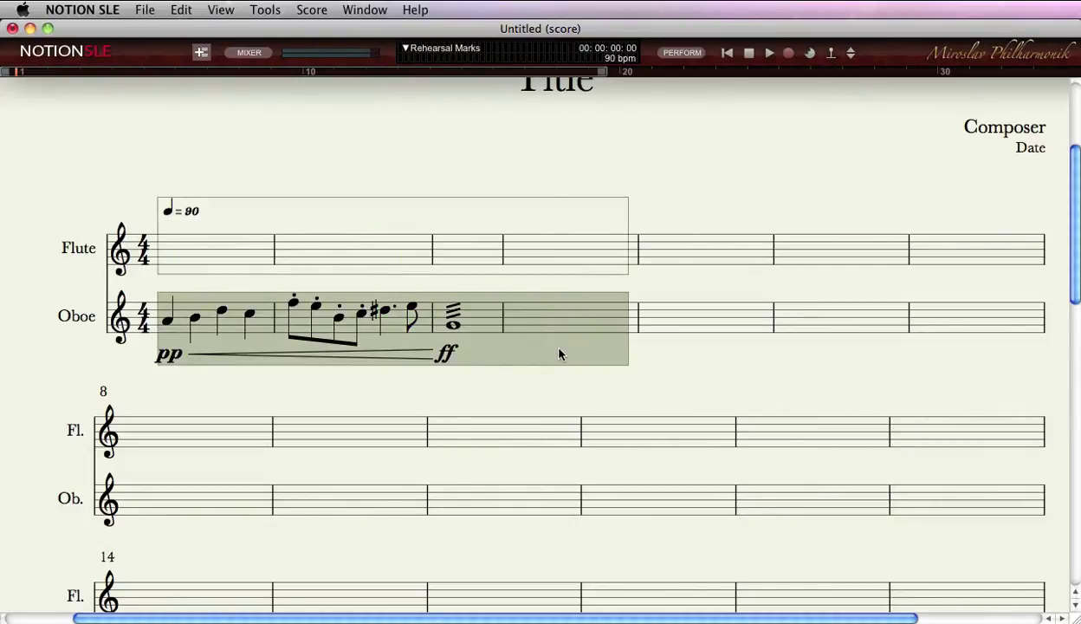
key(Delete)
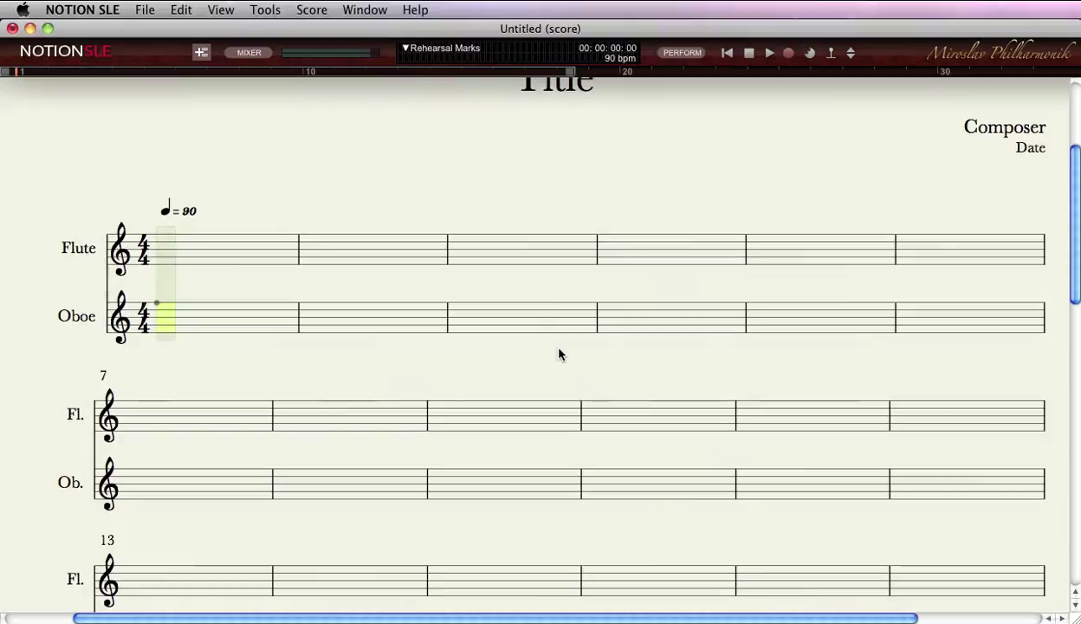
Add a Strings I and a Strings II section staff to the score from the Miroslav Philharmonik sections
click(204, 55)
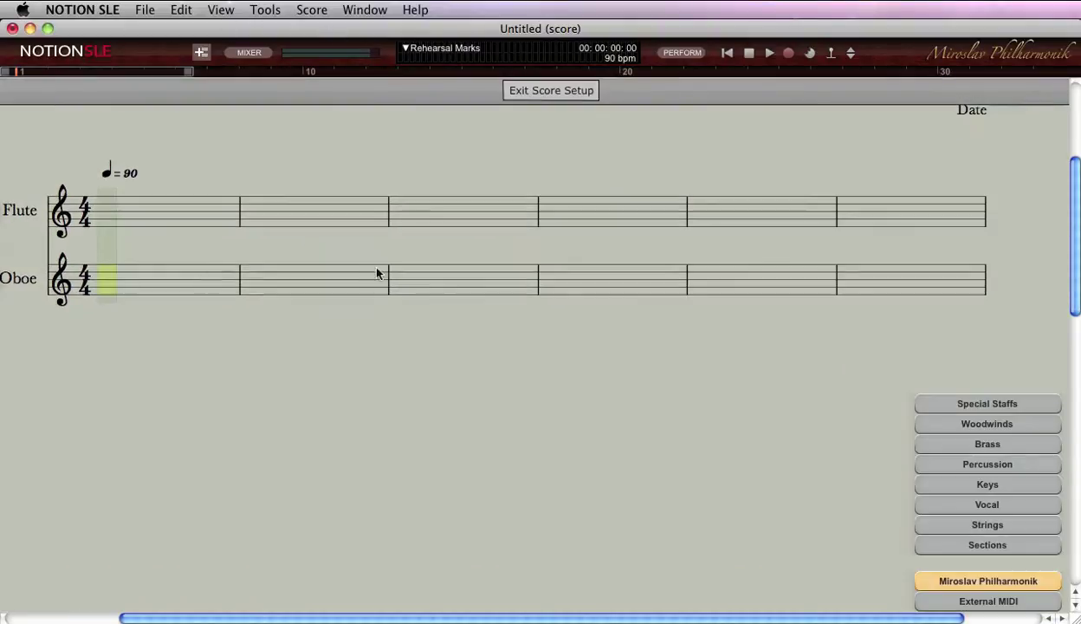
mouse_move(987, 423)
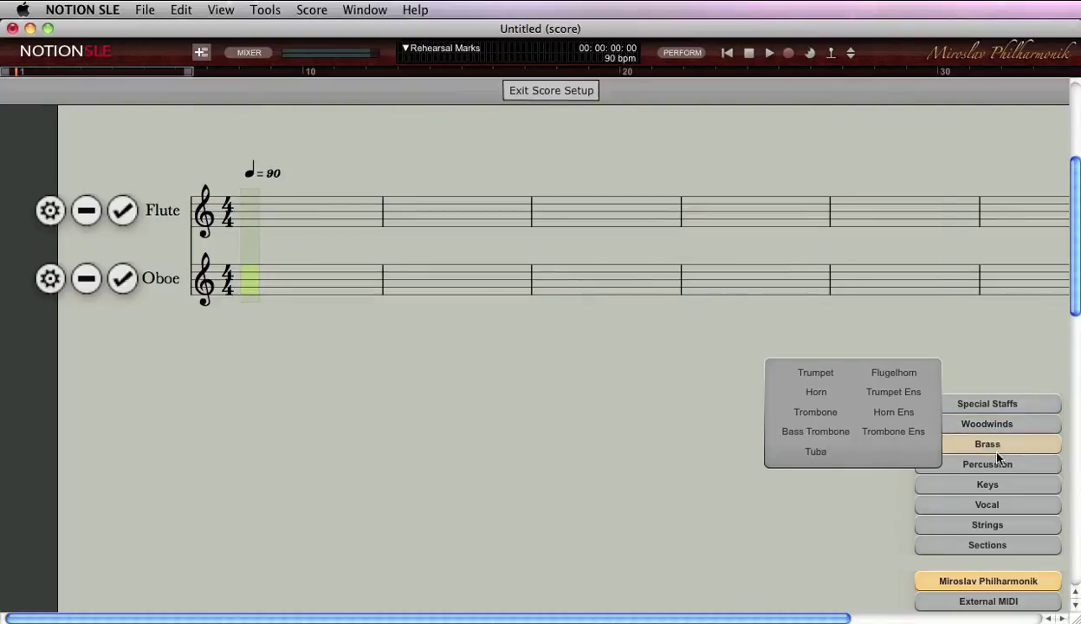
mouse_move(1000, 507)
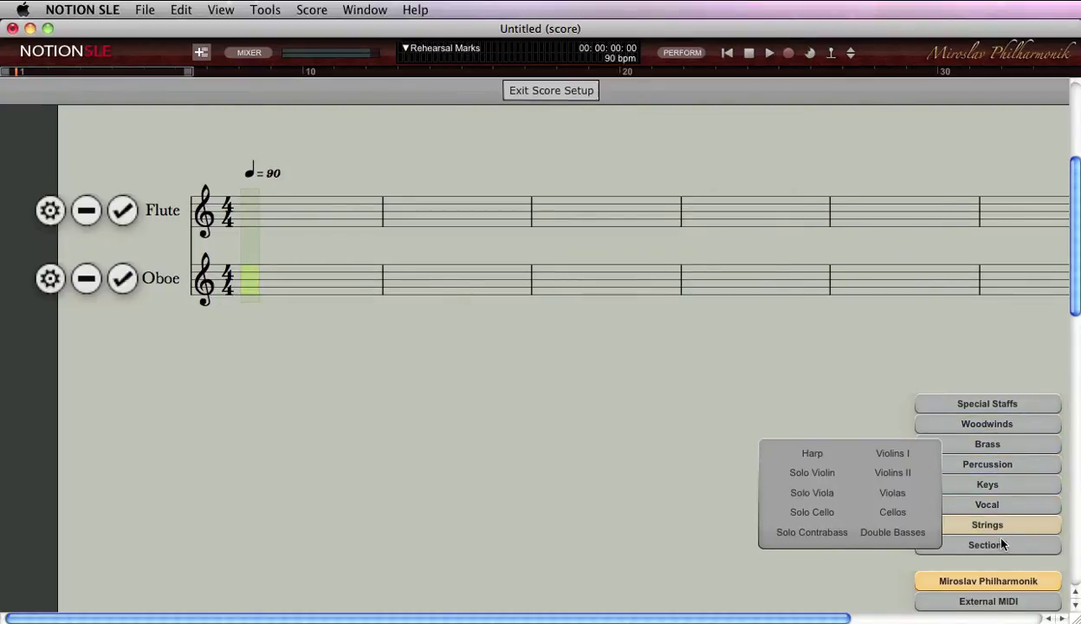
mouse_move(1001, 544)
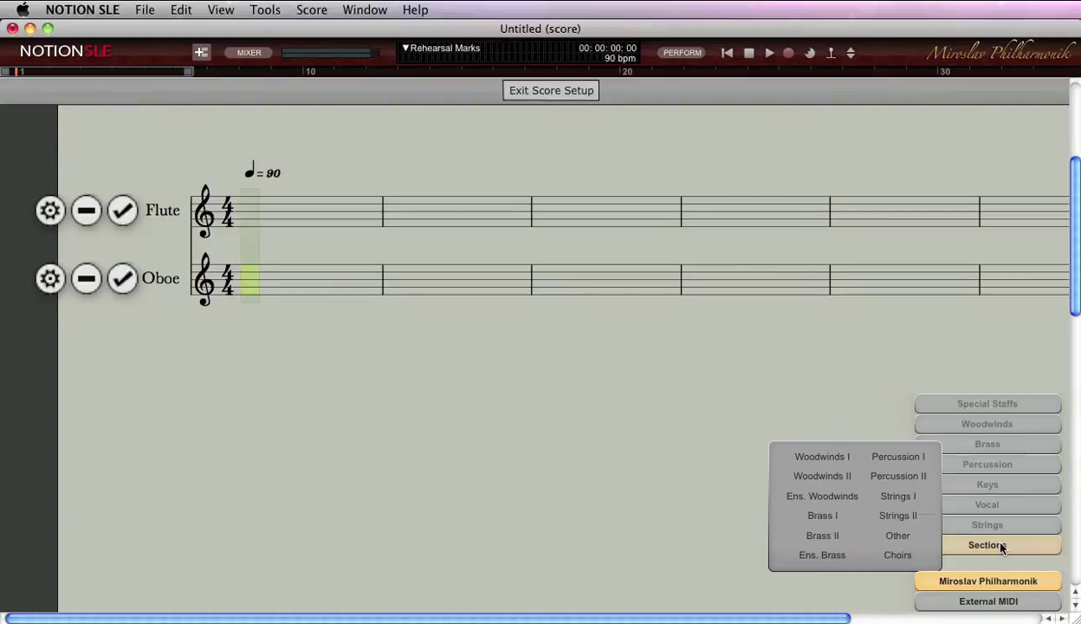
click(898, 496)
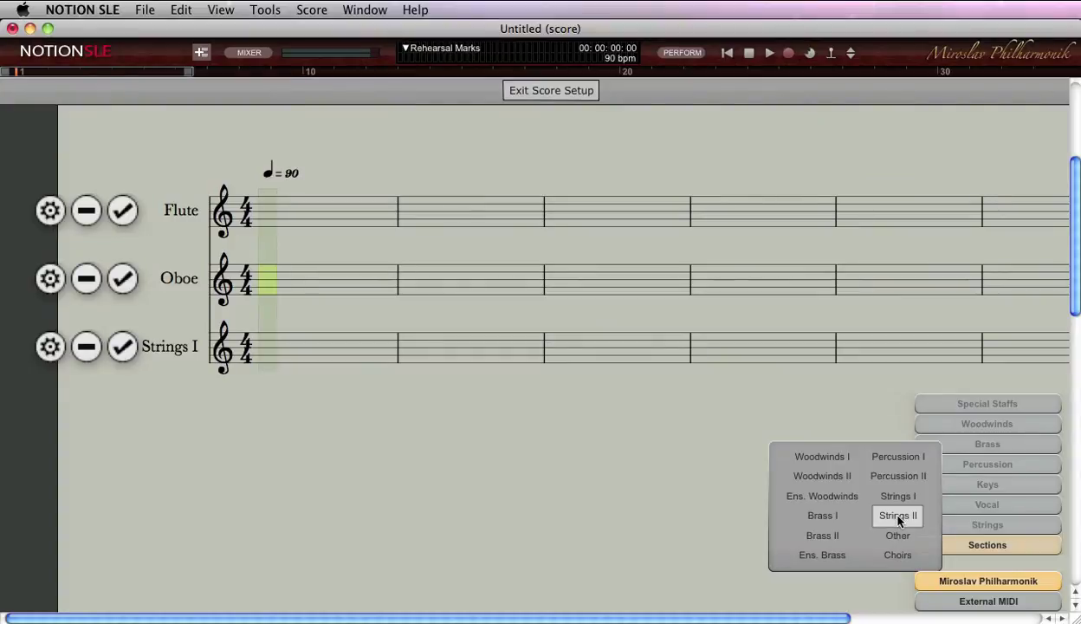
click(912, 518)
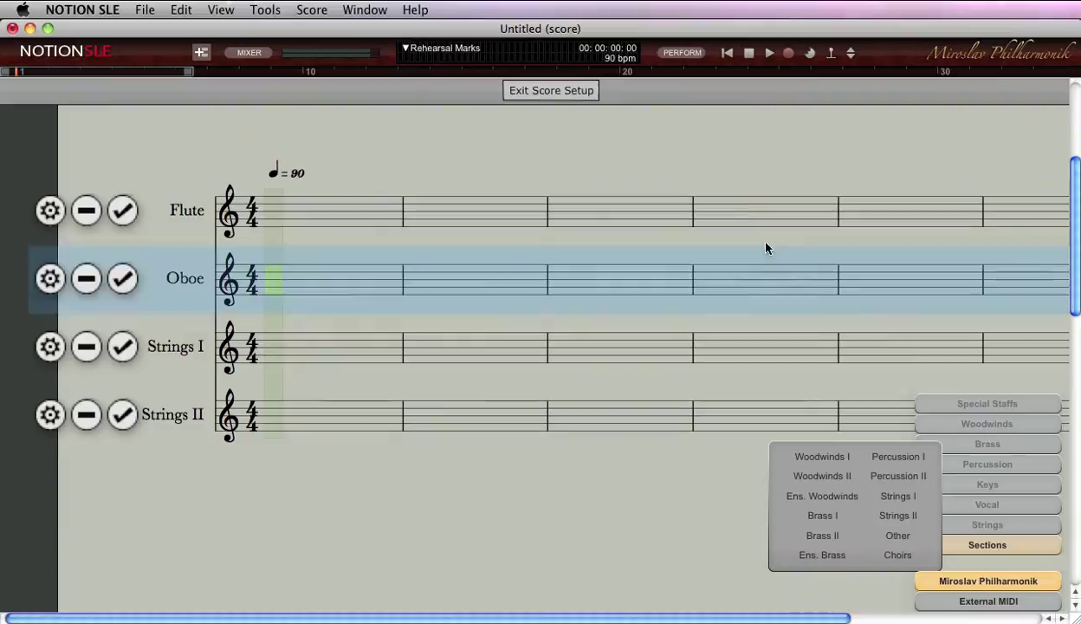
click(514, 89)
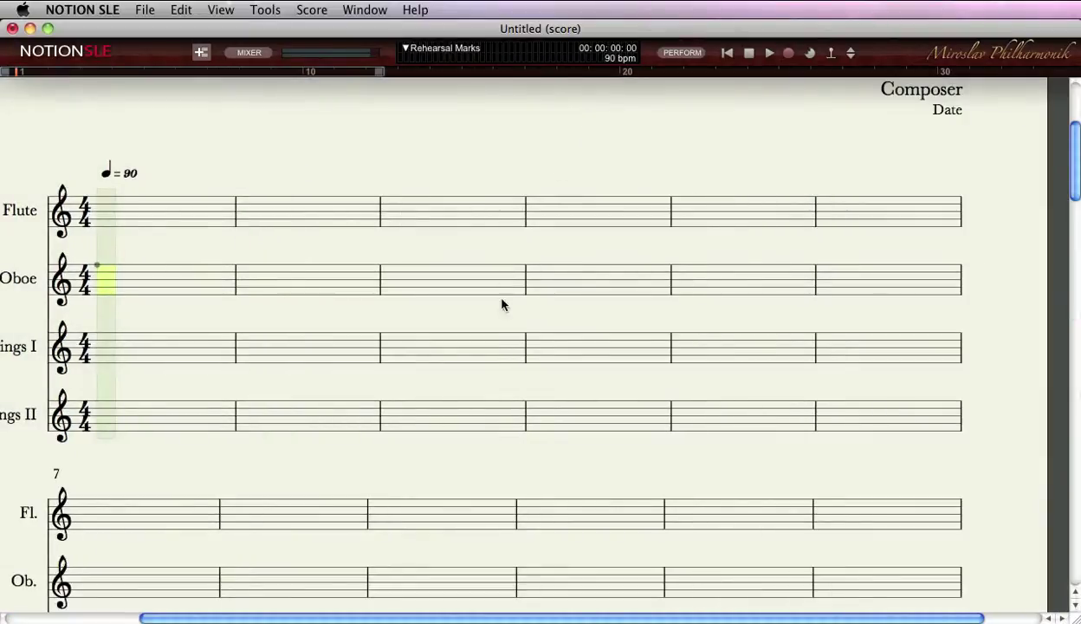
Examine parts 1-8 and 9-16 in the Philharmonik instruments loaded for Strings I and Strings II
scroll(459, 290, left, 4)
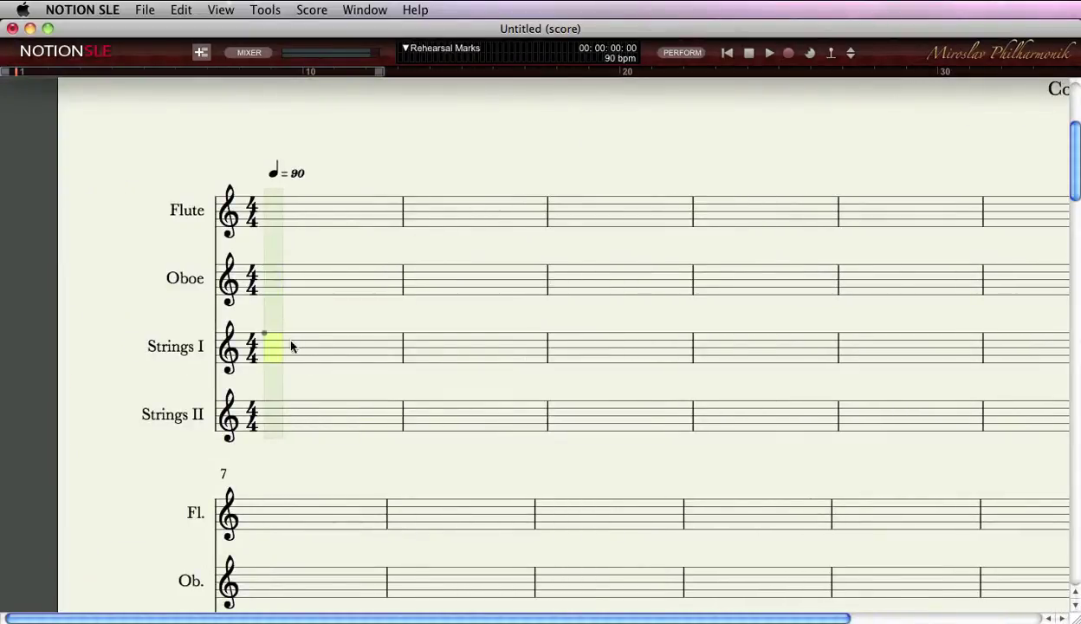
key(super+i)
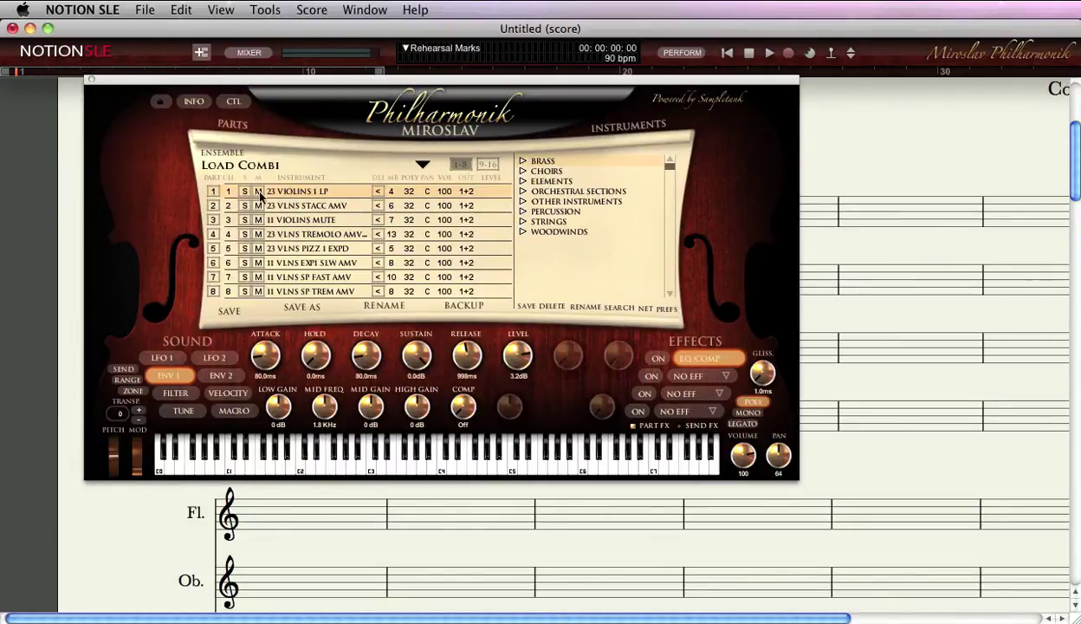
click(490, 165)
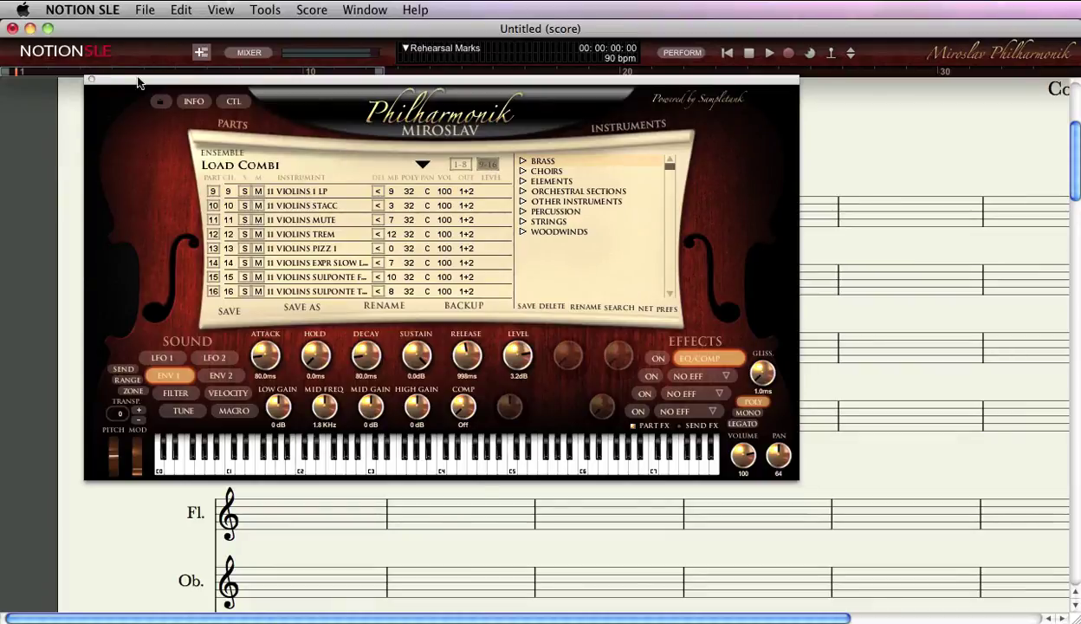
click(91, 80)
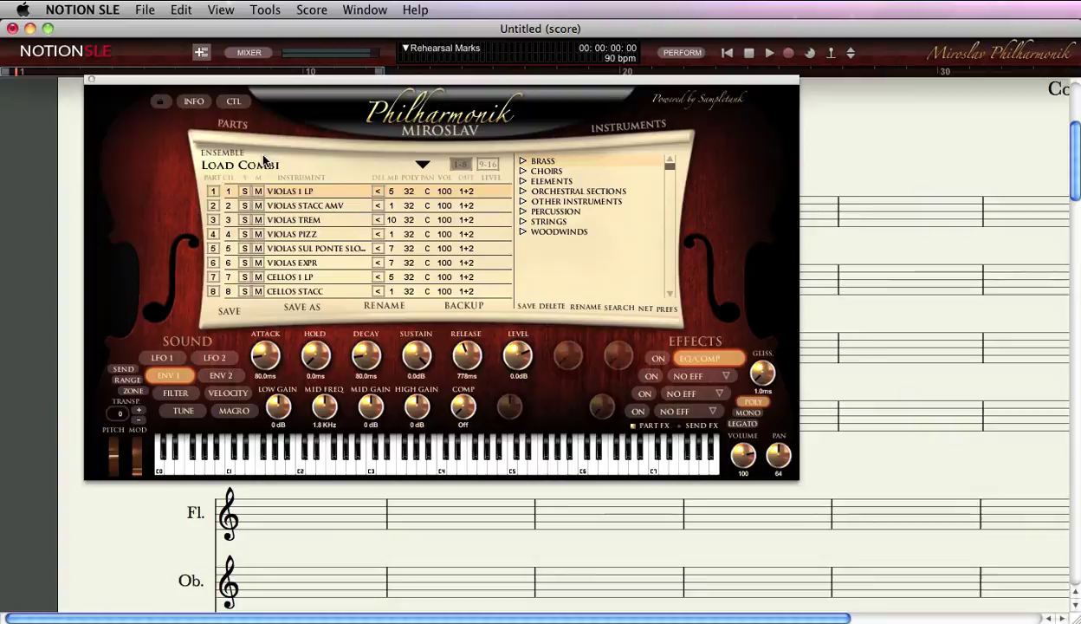
click(487, 164)
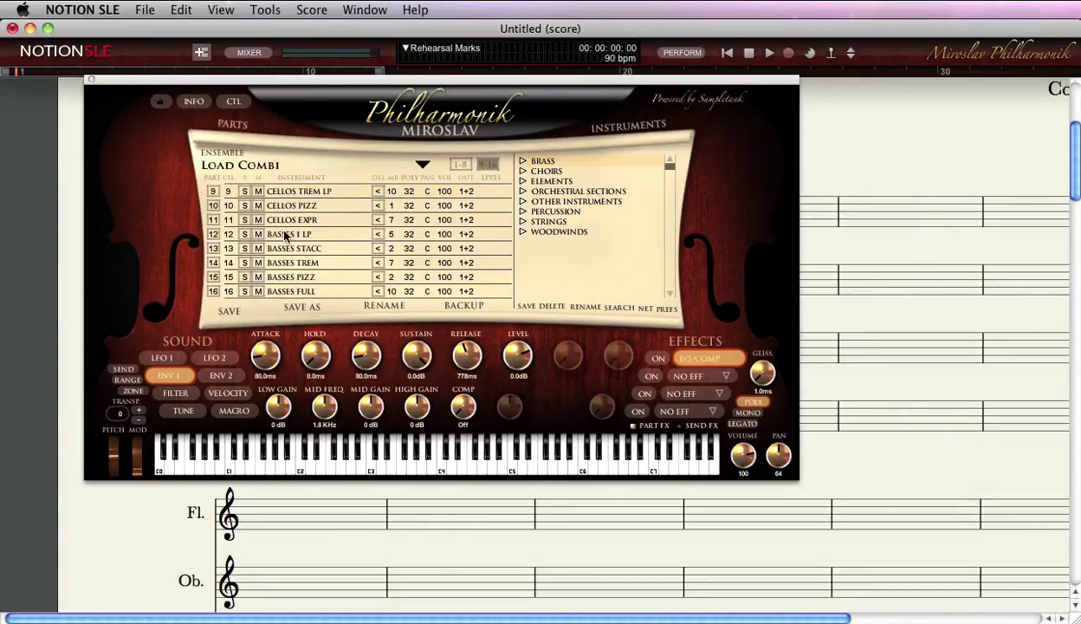
click(91, 80)
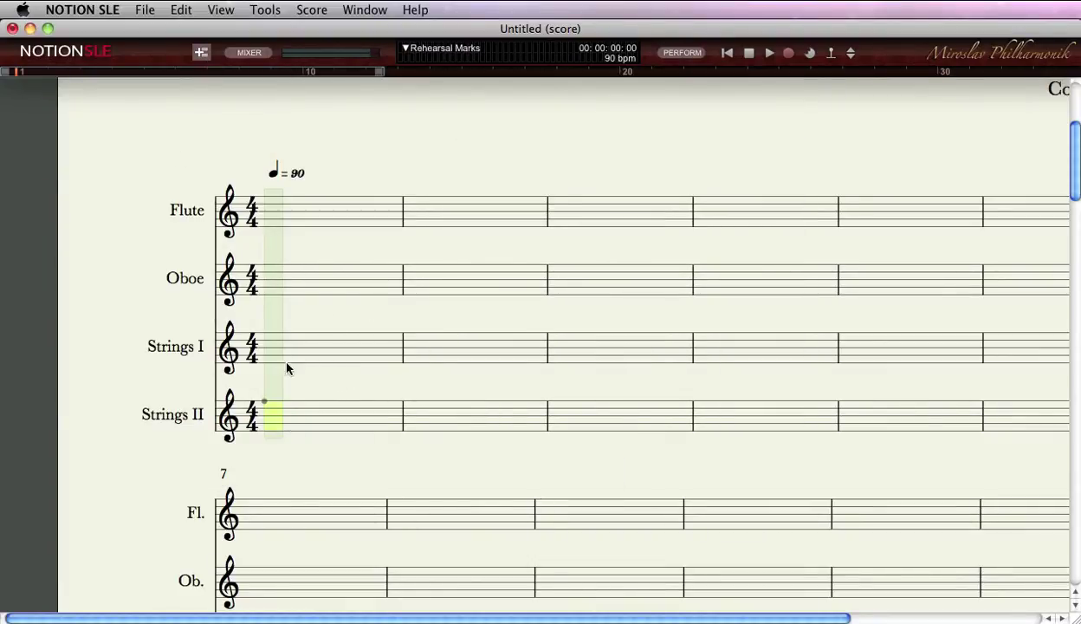
Add five Basic Staff special staves to the score in score setup
click(201, 52)
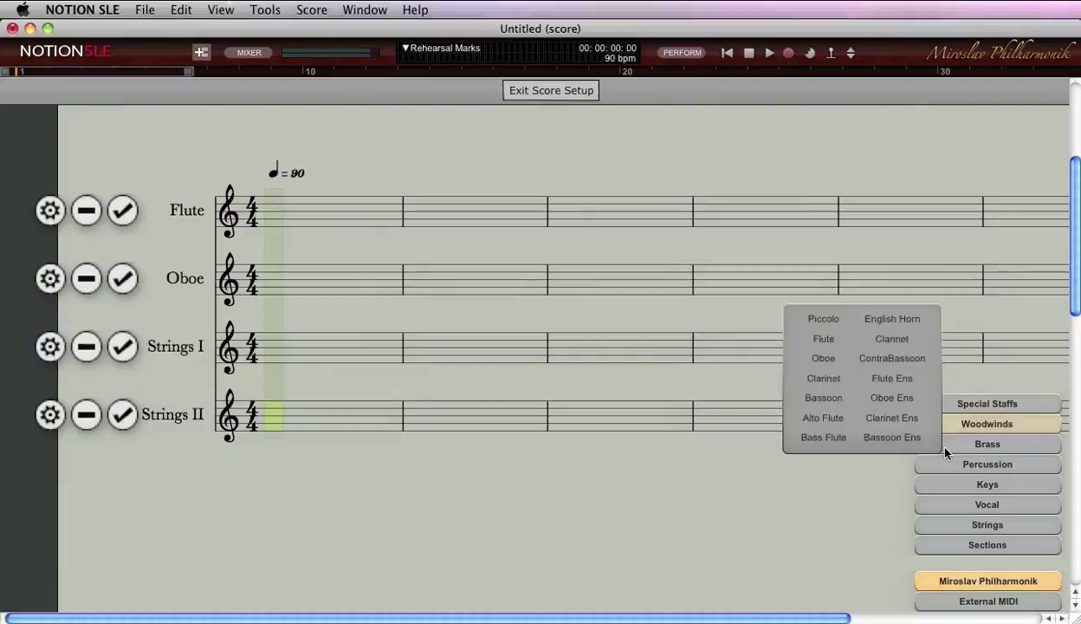
mouse_move(947, 446)
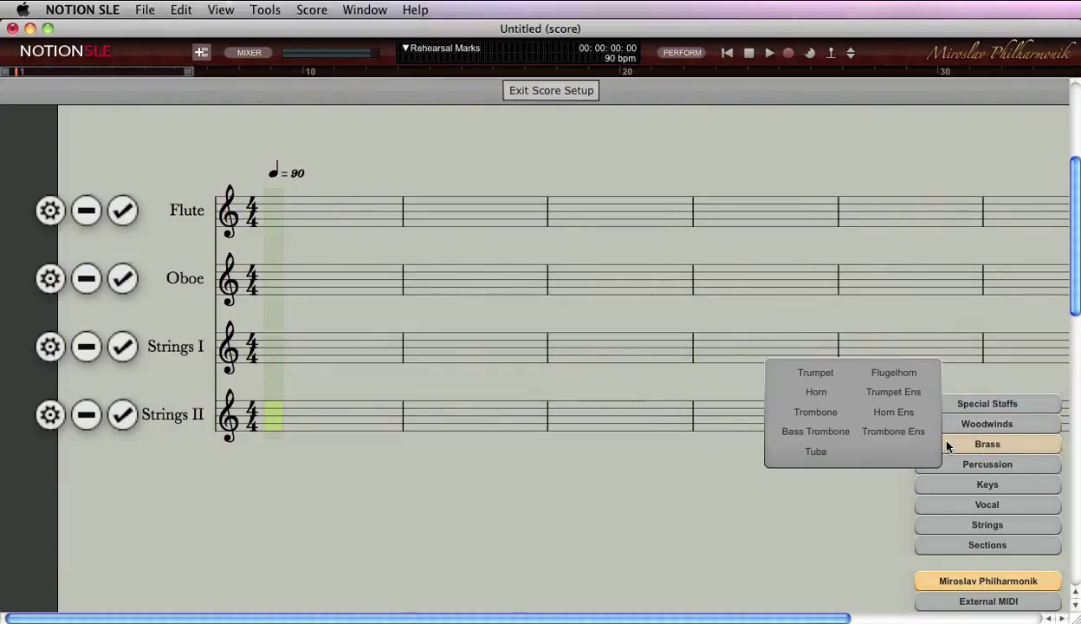
mouse_move(997, 404)
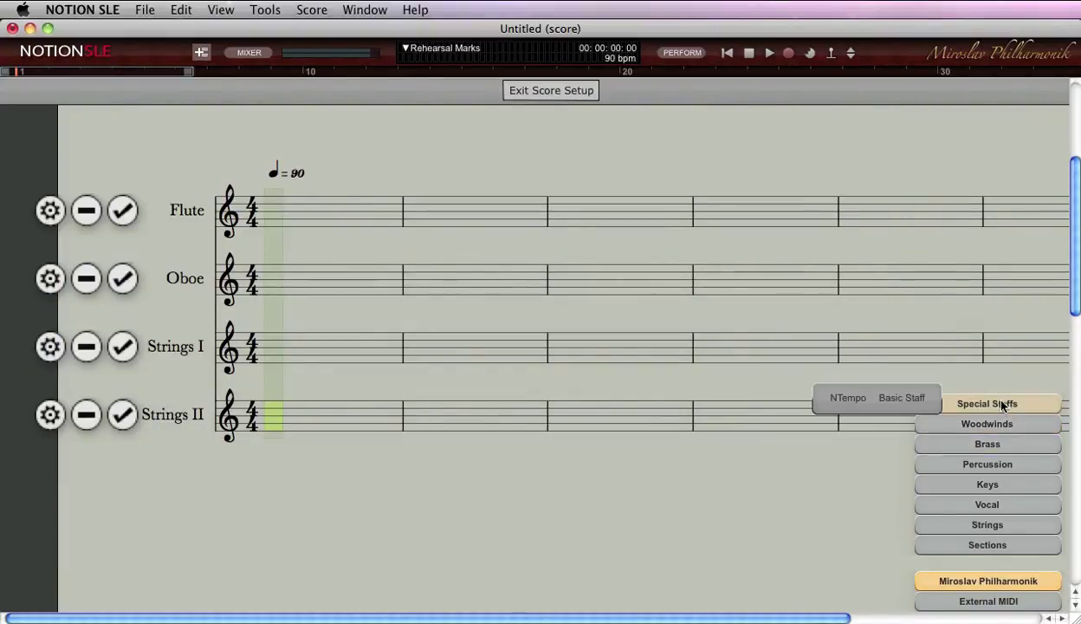
click(902, 399)
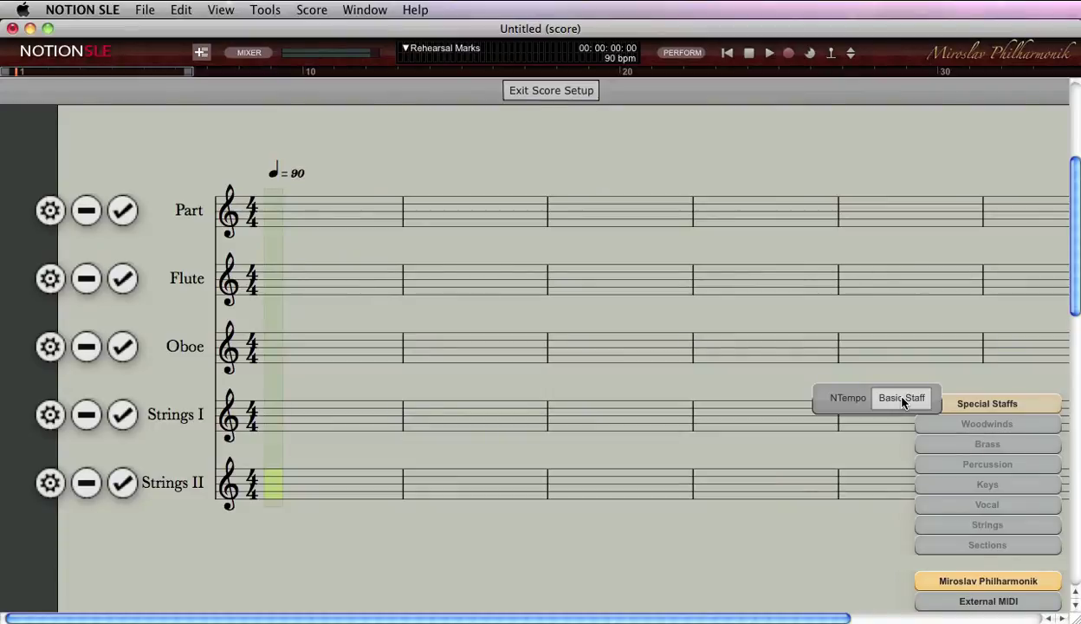
click(901, 398)
click(901, 399)
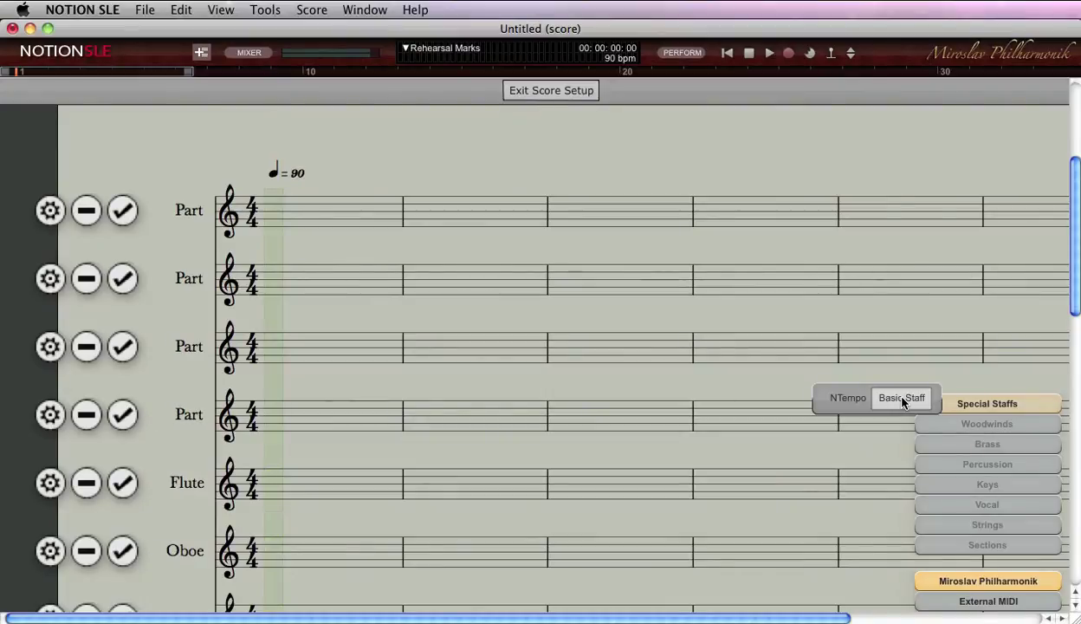
click(901, 398)
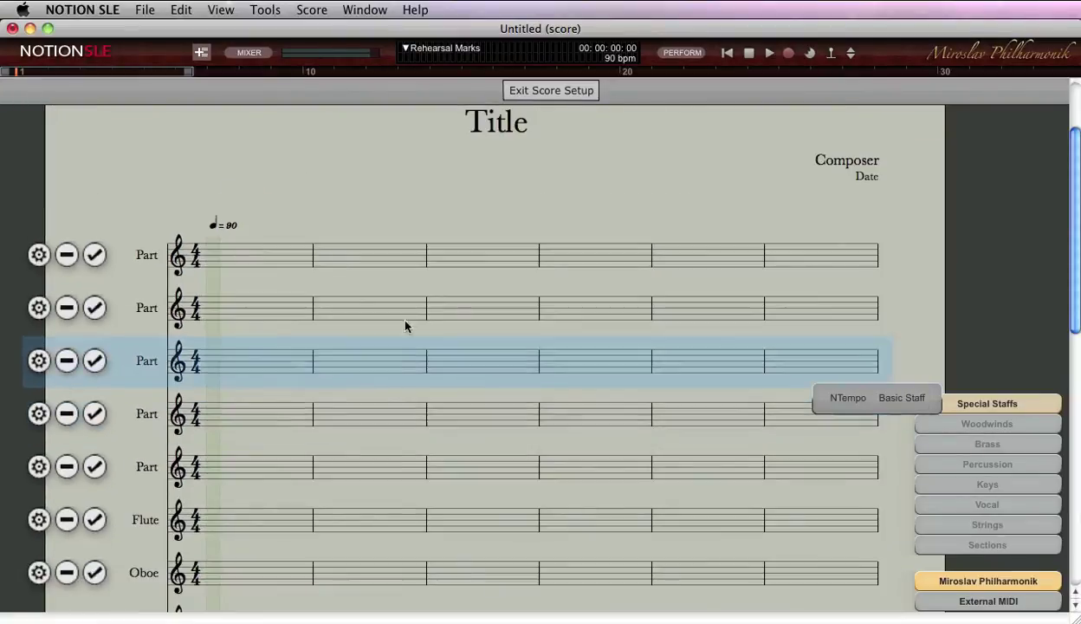
Move the five blank Part staves together between the Oboe and Strings I staves and leave score setup
shift+click(338, 414)
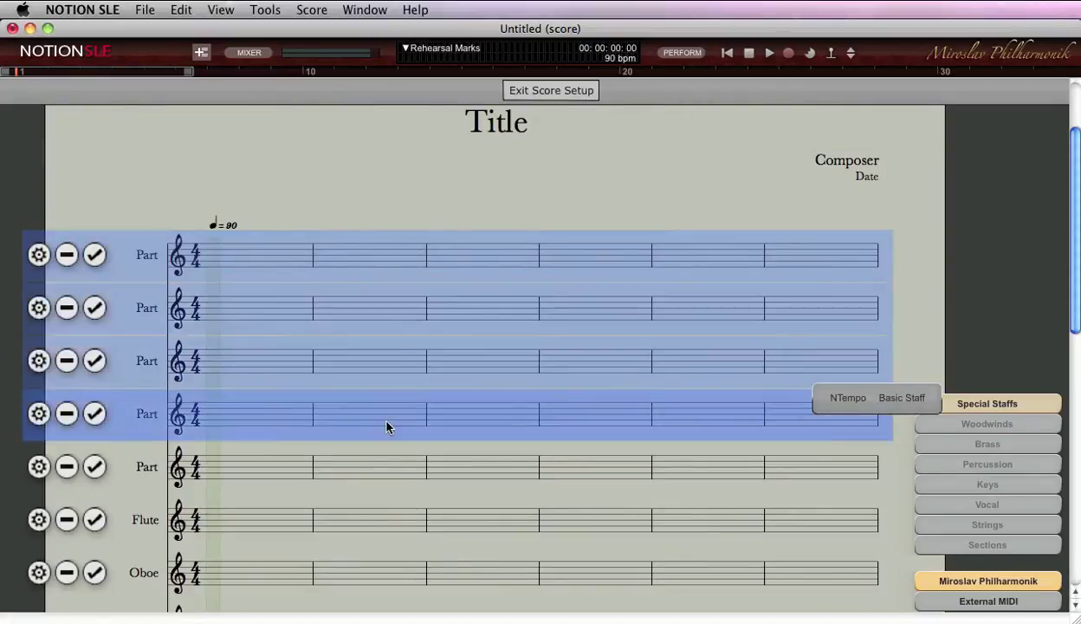
shift+click(346, 477)
key(Escape)
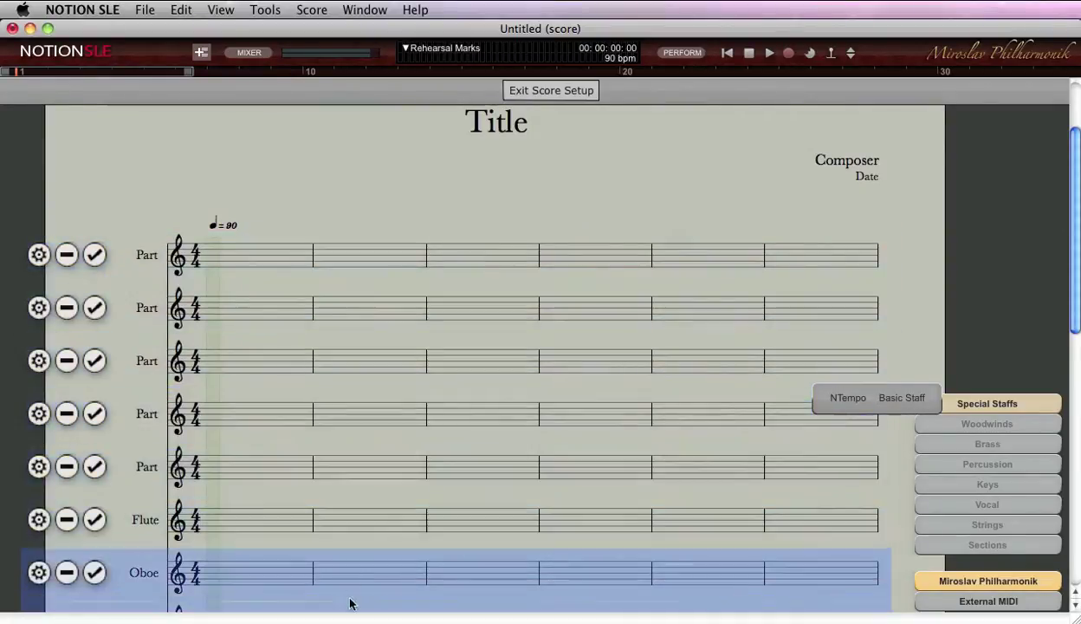
scroll(357, 526, down, 10)
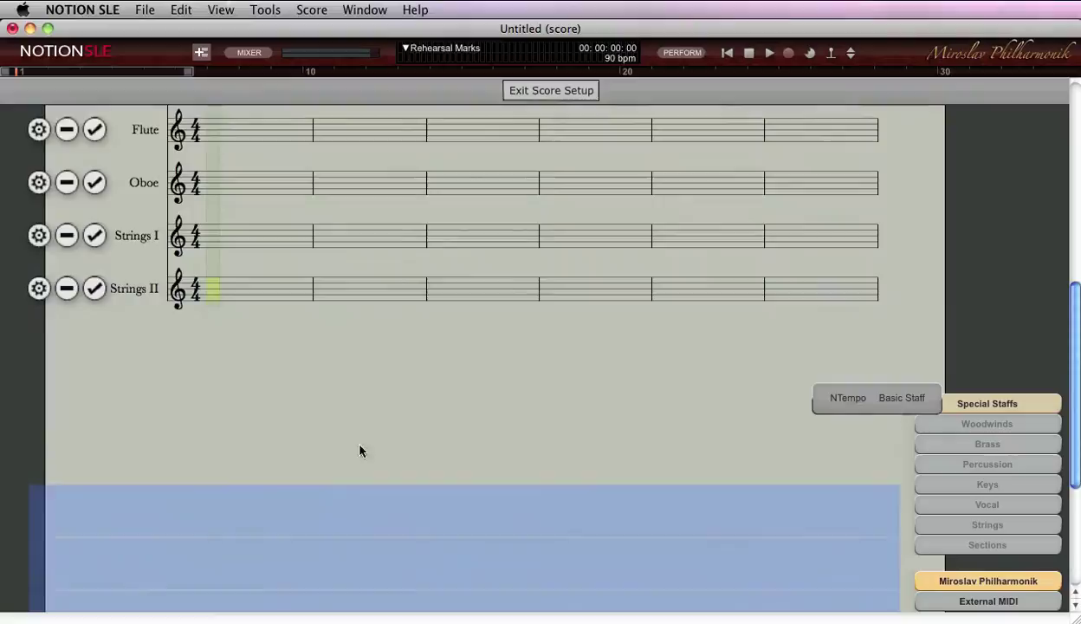
key(super+z)
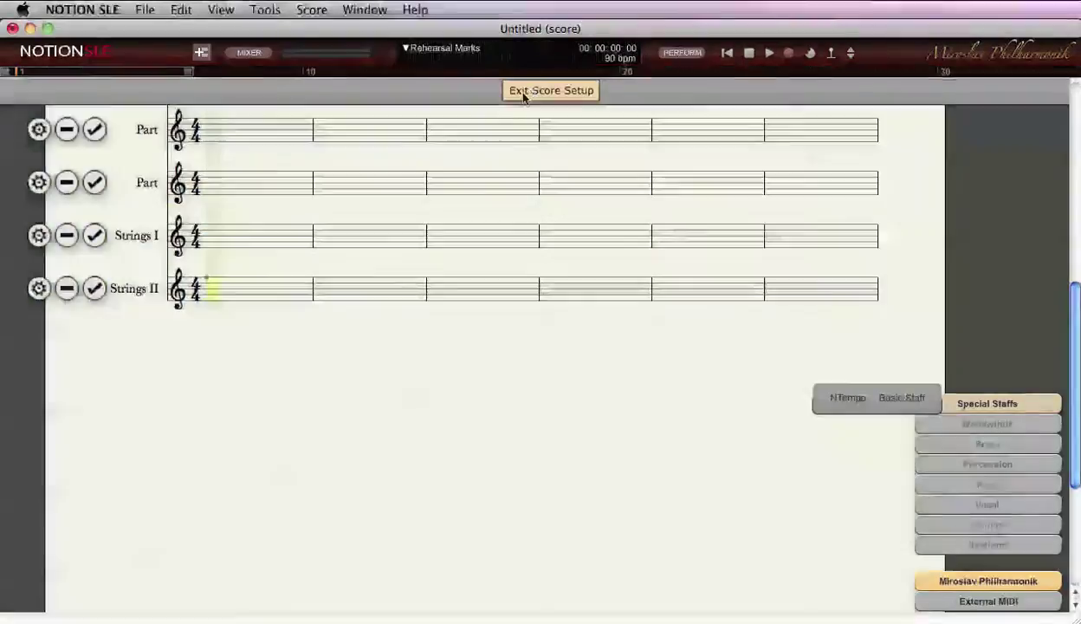
click(525, 92)
scroll(312, 346, up, 5)
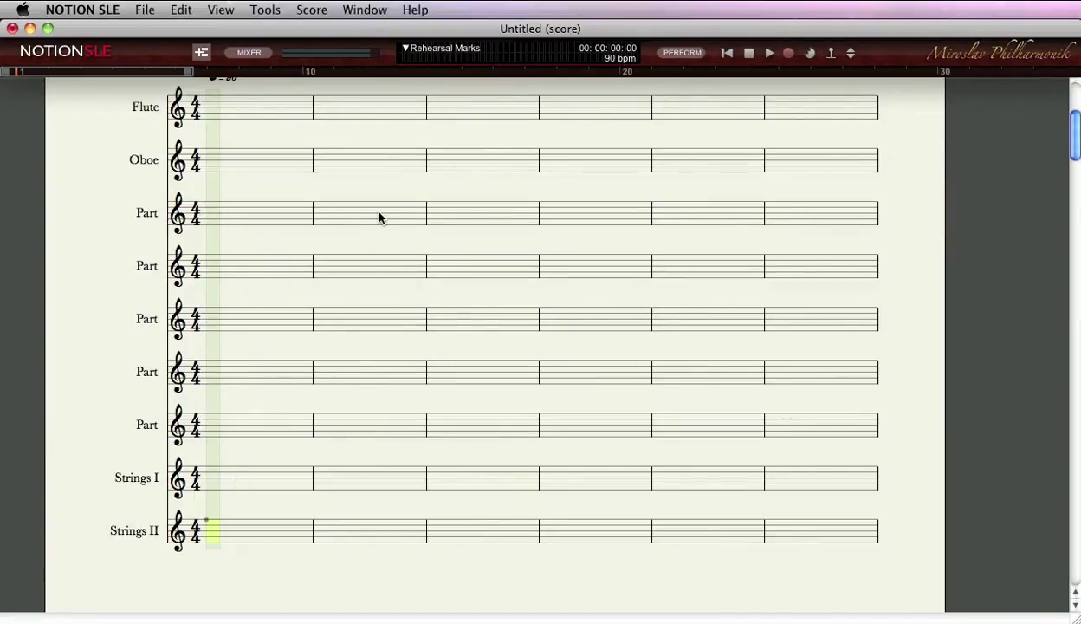
Assign the first blank Part staff below the Oboe to the Strings I instrument on Channel 1
click(221, 477)
key(super+shift+i)
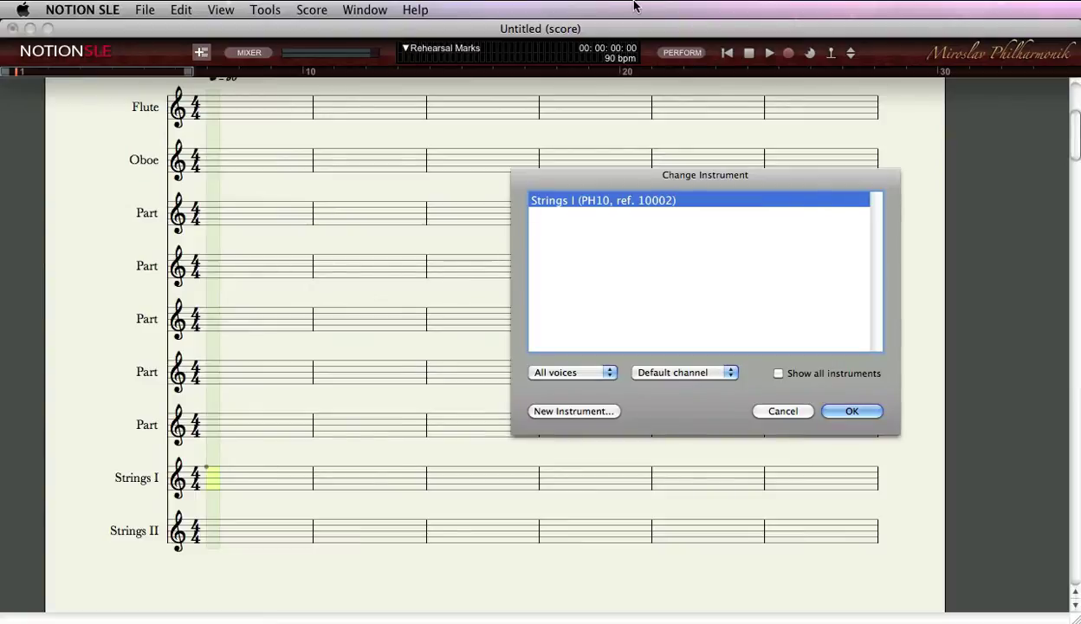
click(688, 374)
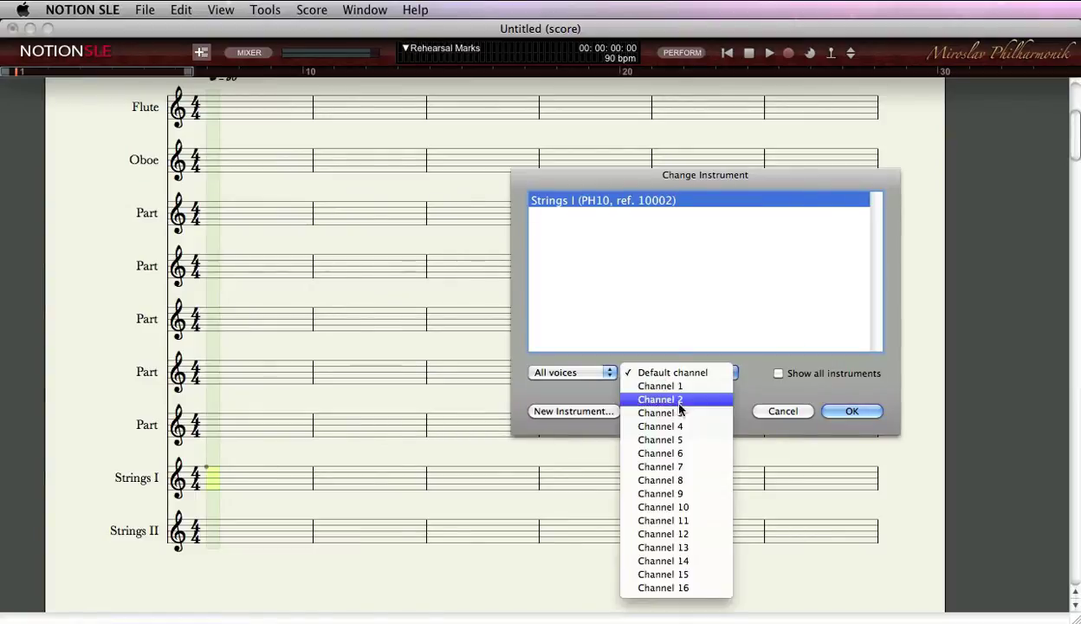
click(682, 386)
click(856, 415)
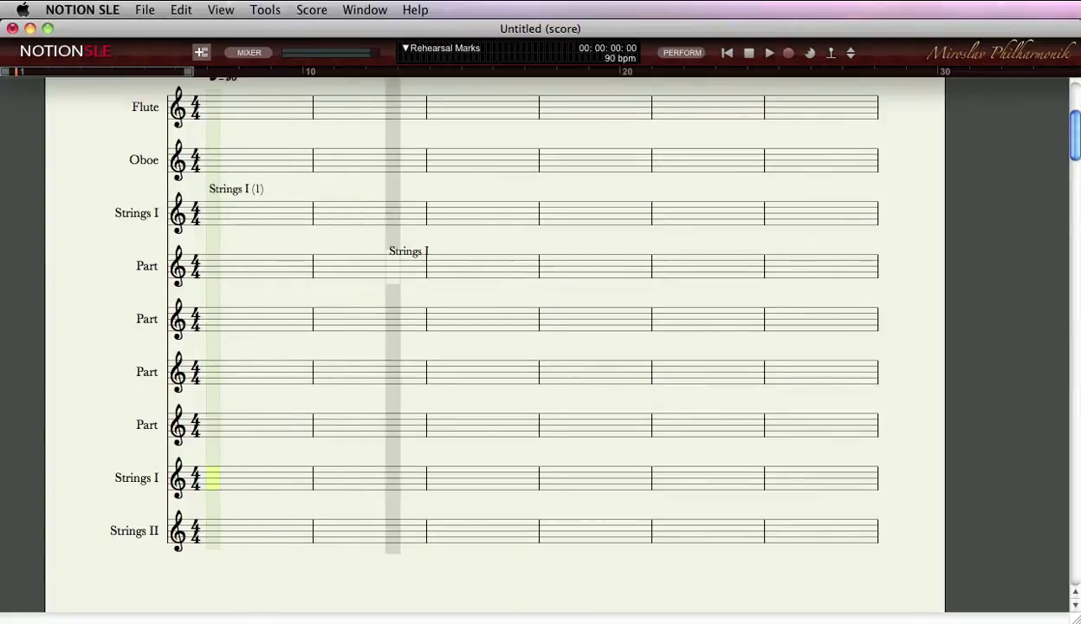
Assign the second of the added basic staves to the Strings I instrument on Channel 9
double_click(375, 319)
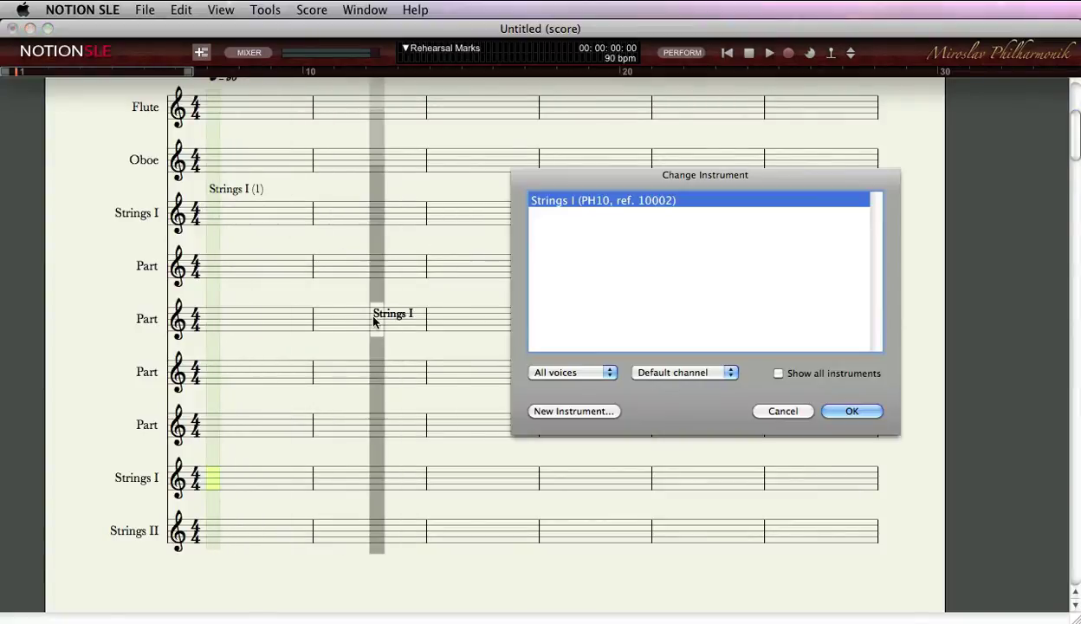
click(672, 378)
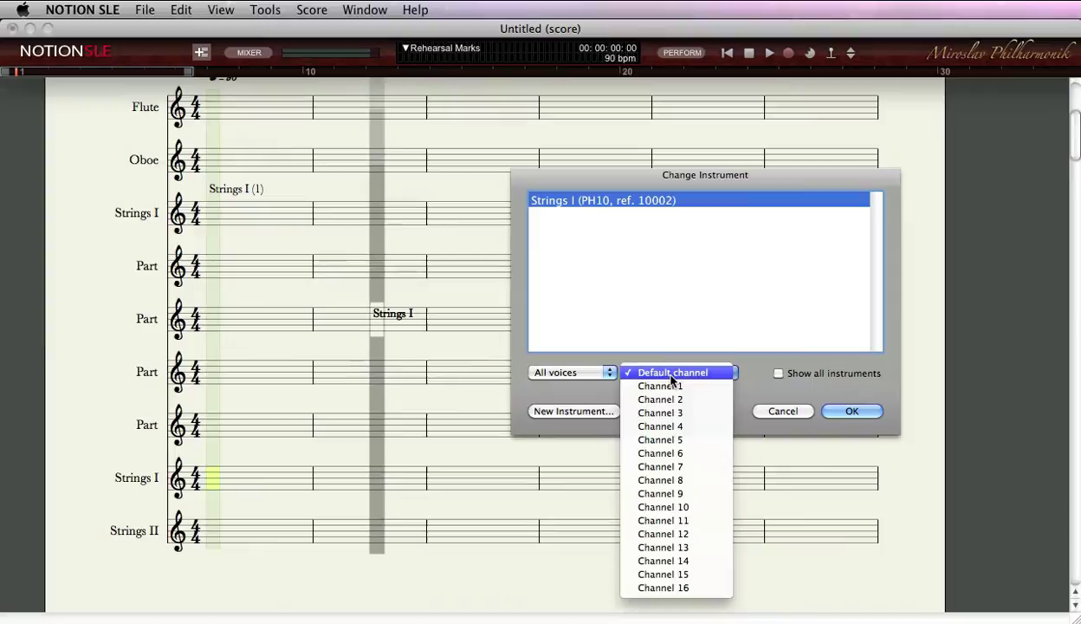
click(667, 493)
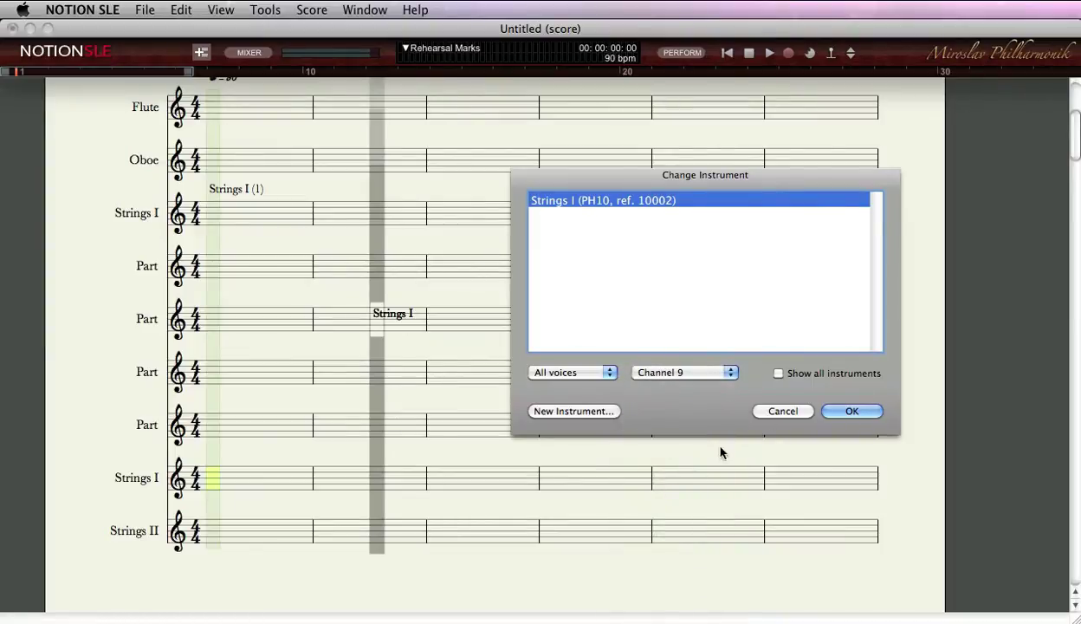
click(853, 412)
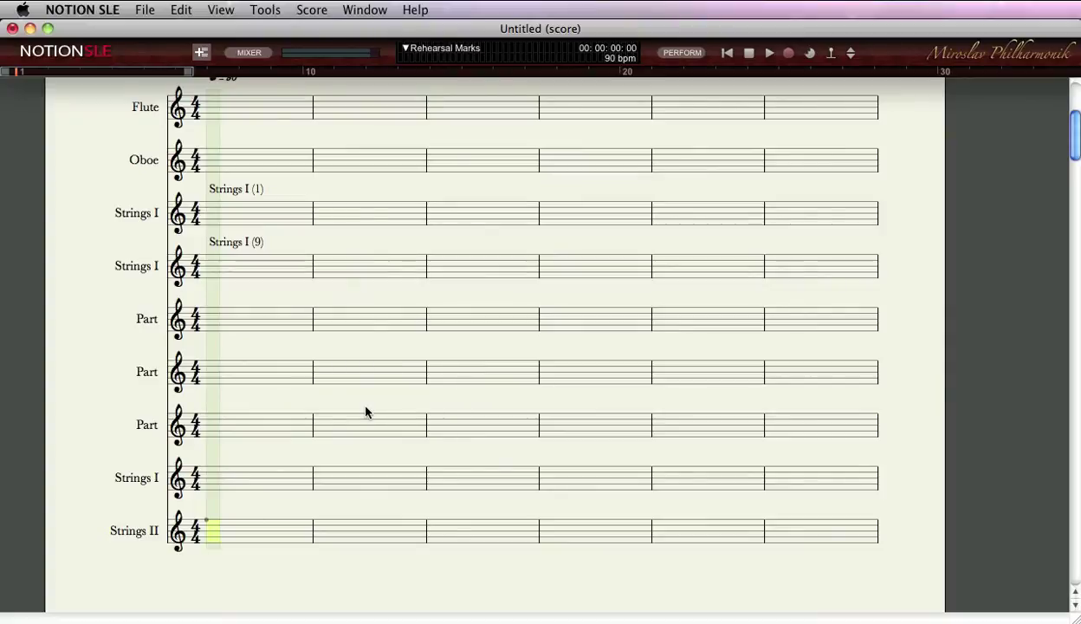
Assign the third added basic staff to the Strings II instrument on Channel 1
click(666, 373)
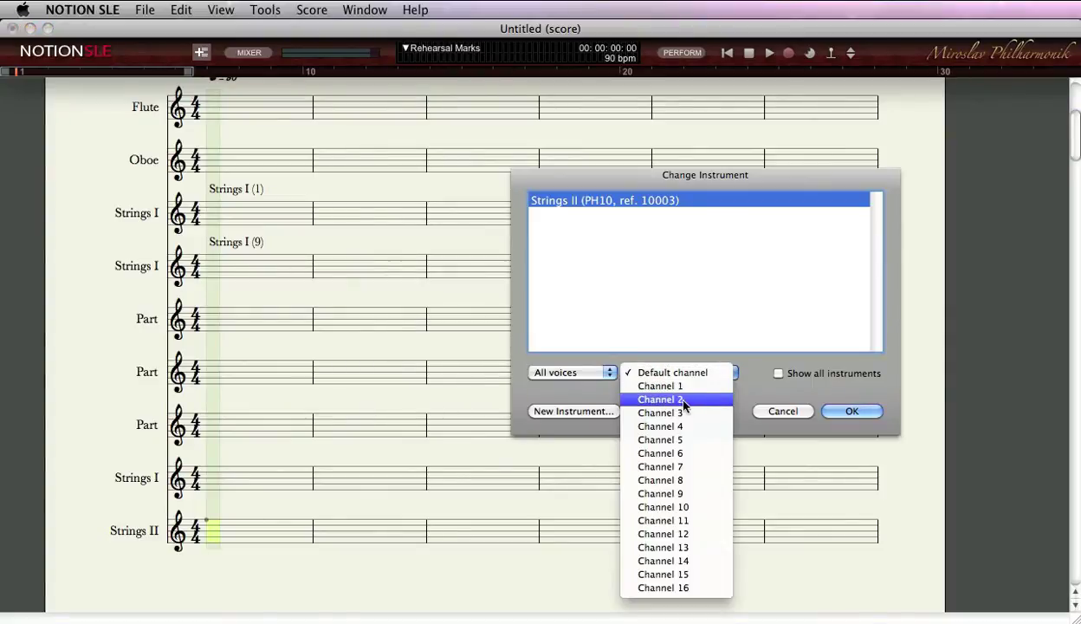
click(680, 385)
click(852, 411)
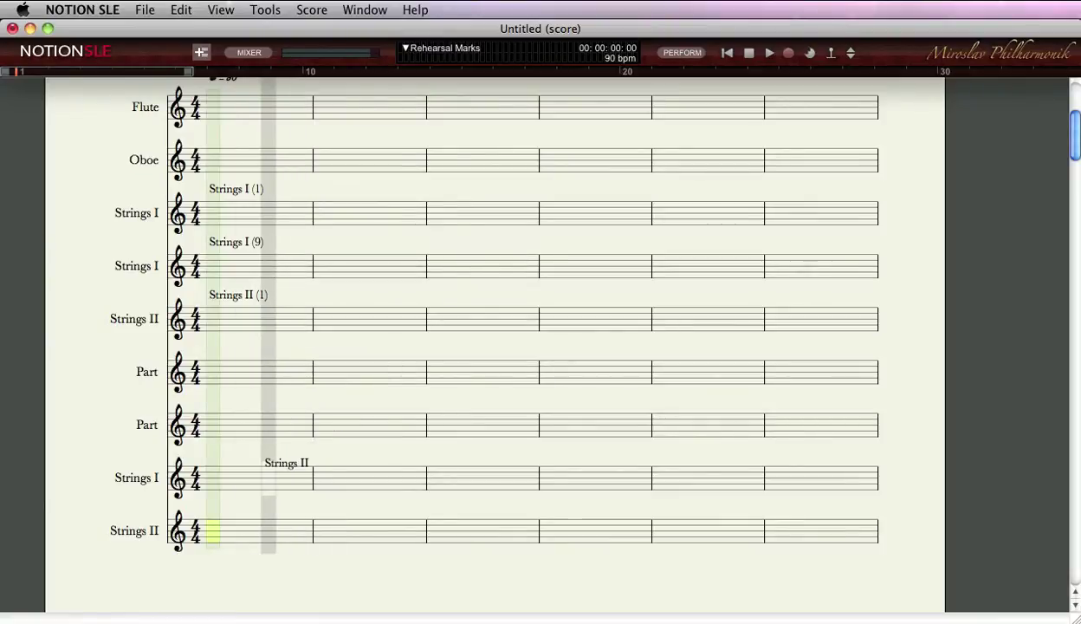
Assign the fourth added basic staff to the Strings II instrument on Channel 7
click(267, 471)
click(685, 372)
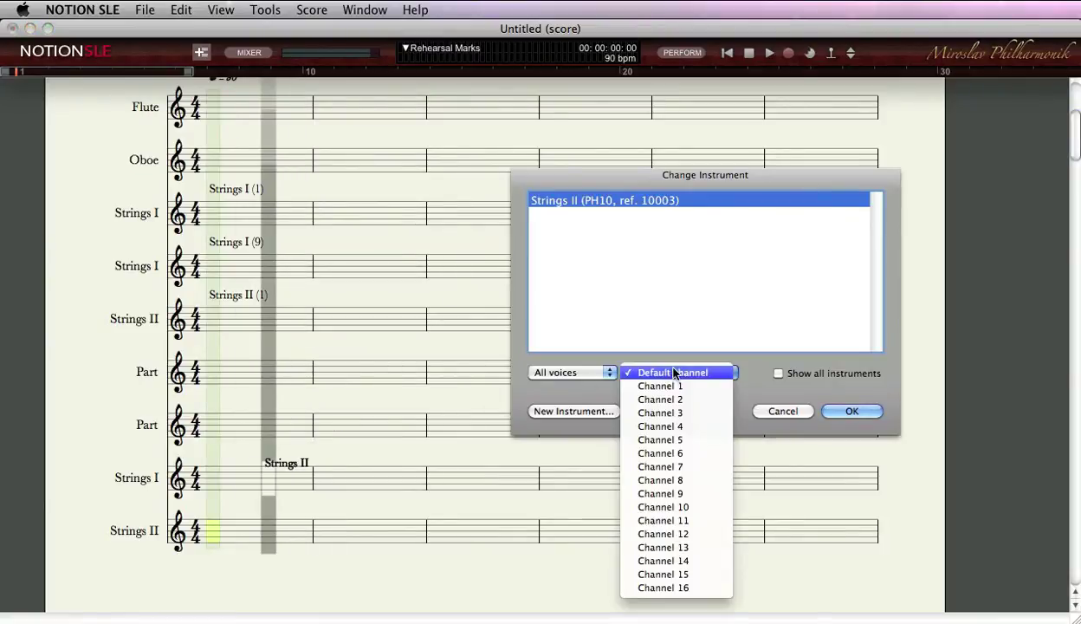
click(695, 463)
click(852, 411)
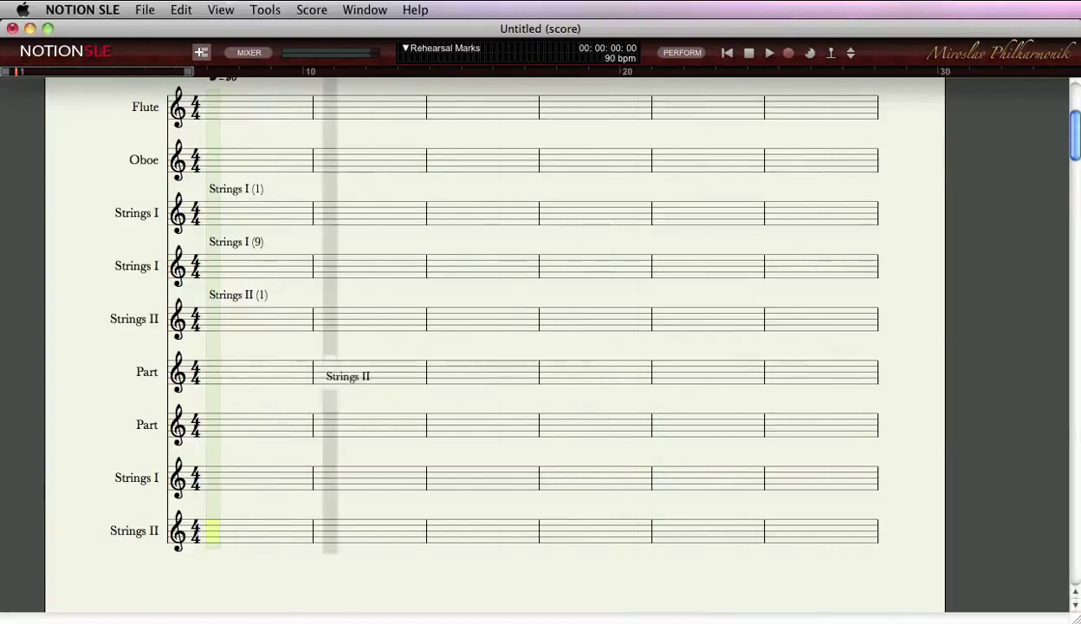
Assign the fifth added basic staff, the last remaining Part, to the Strings II instrument on Channel 12
click(363, 432)
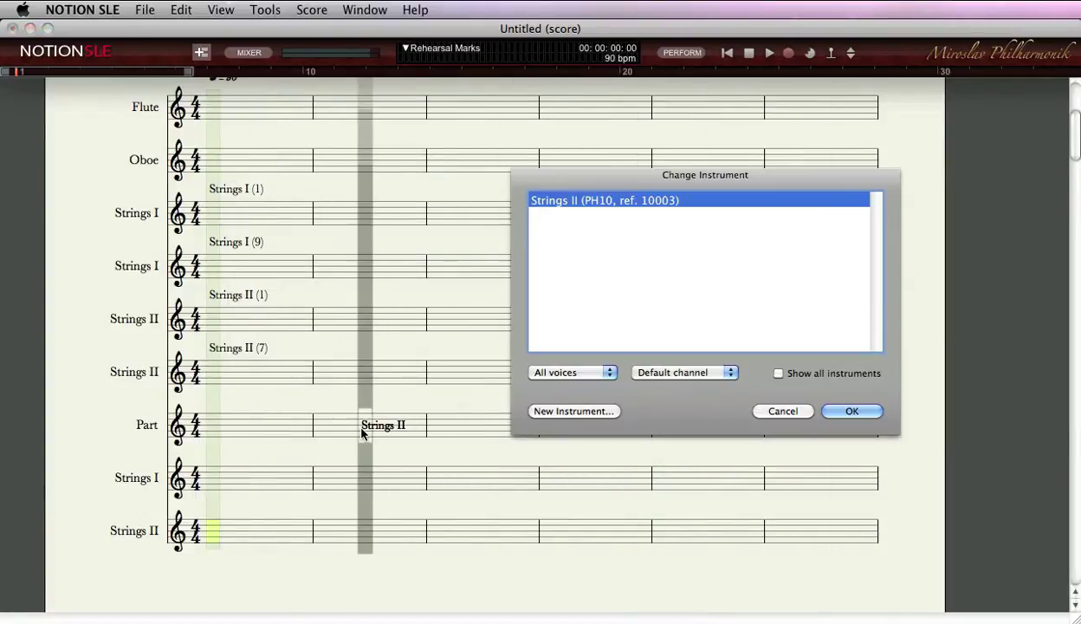
click(665, 380)
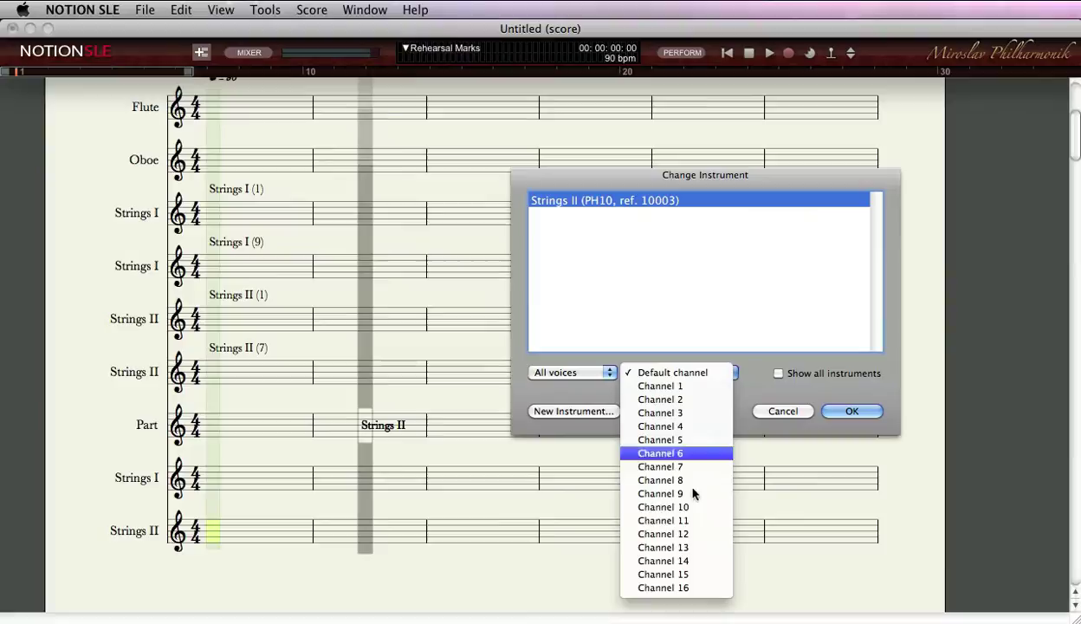
click(720, 533)
click(849, 413)
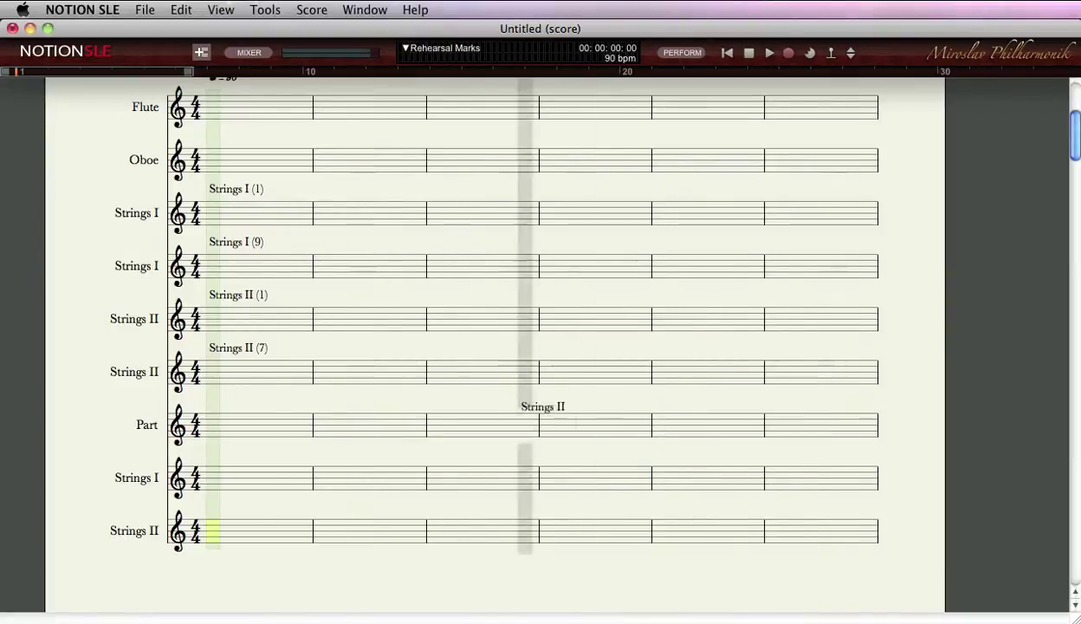
Relabel the instrument markings above the two upper Strings I staves as Violins I and Violins II
double_click(244, 192)
text(Violins I)
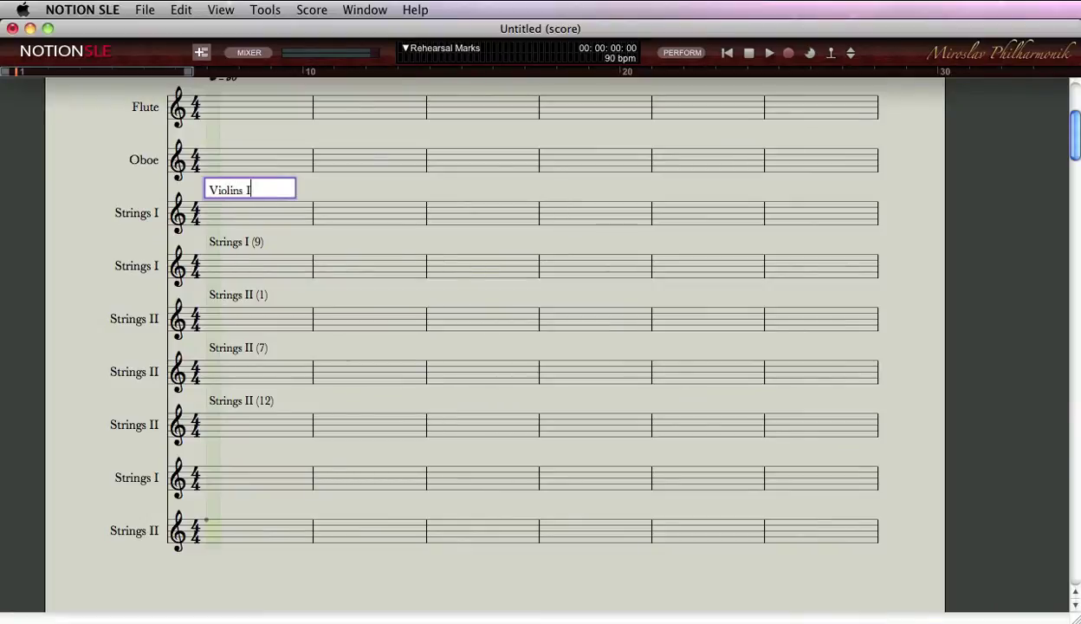
key(Return)
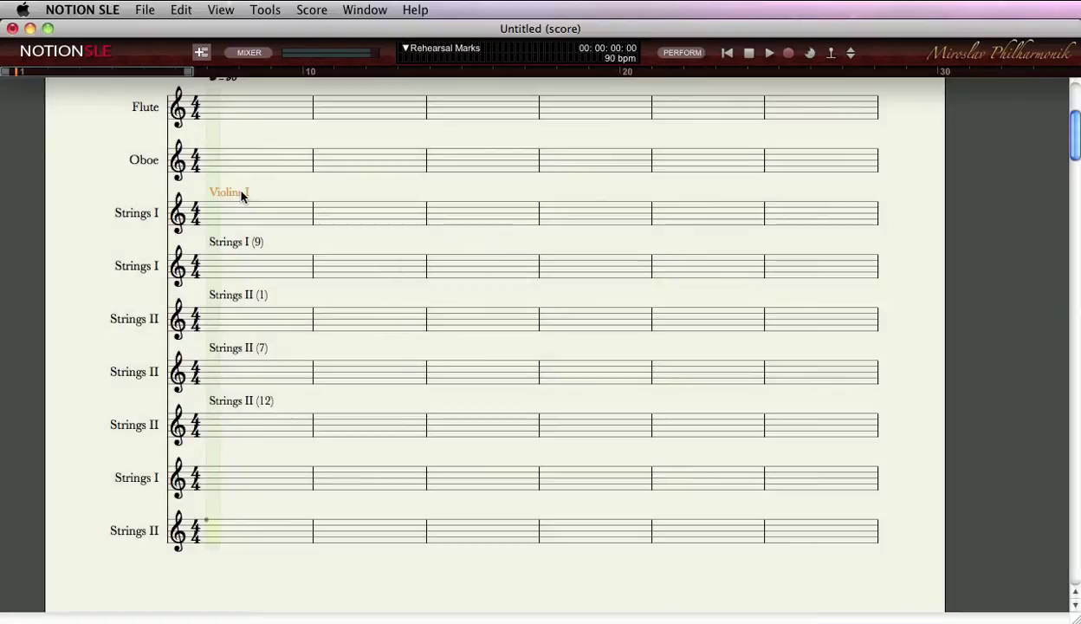
double_click(241, 243)
text(C)
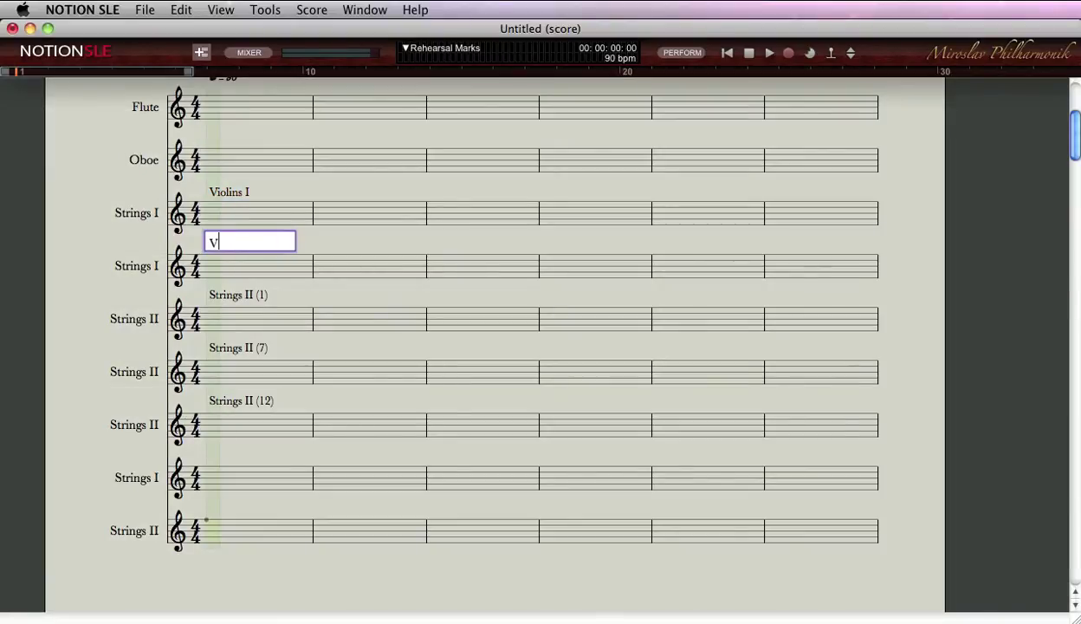
text(iolins II)
key(Return)
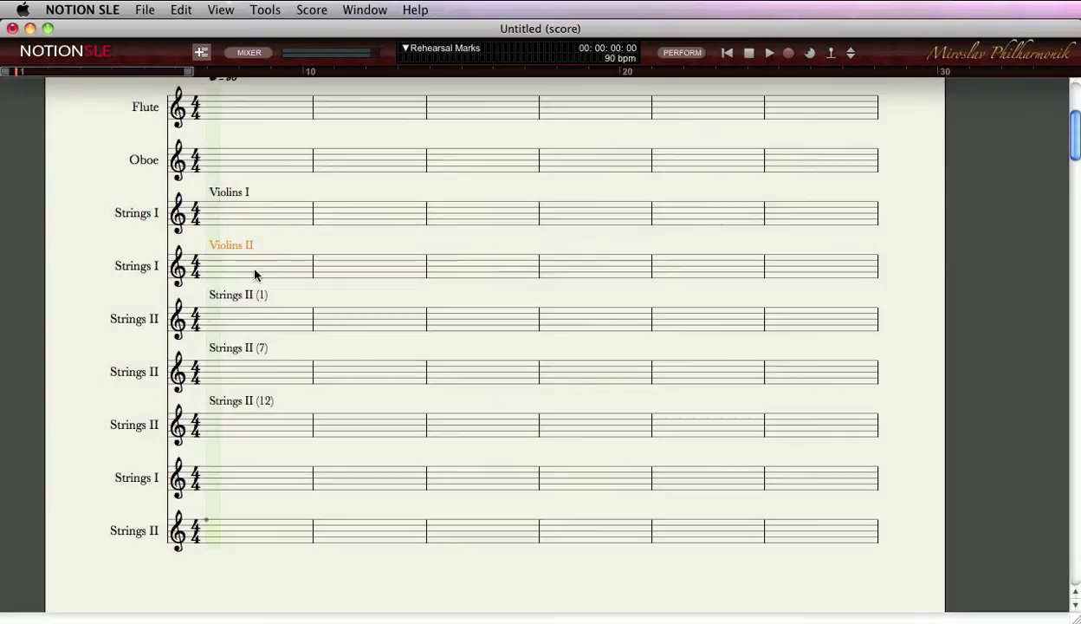
Relabel the Strings II (1) marking as Violas
double_click(241, 296)
text(Vio)
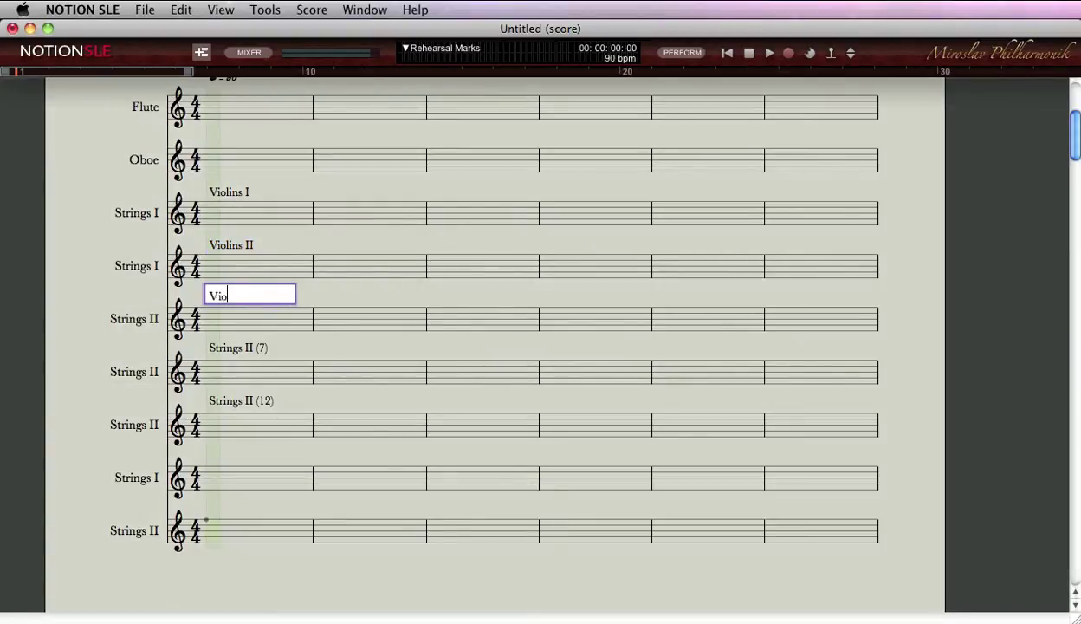
text(ls)
key(Return)
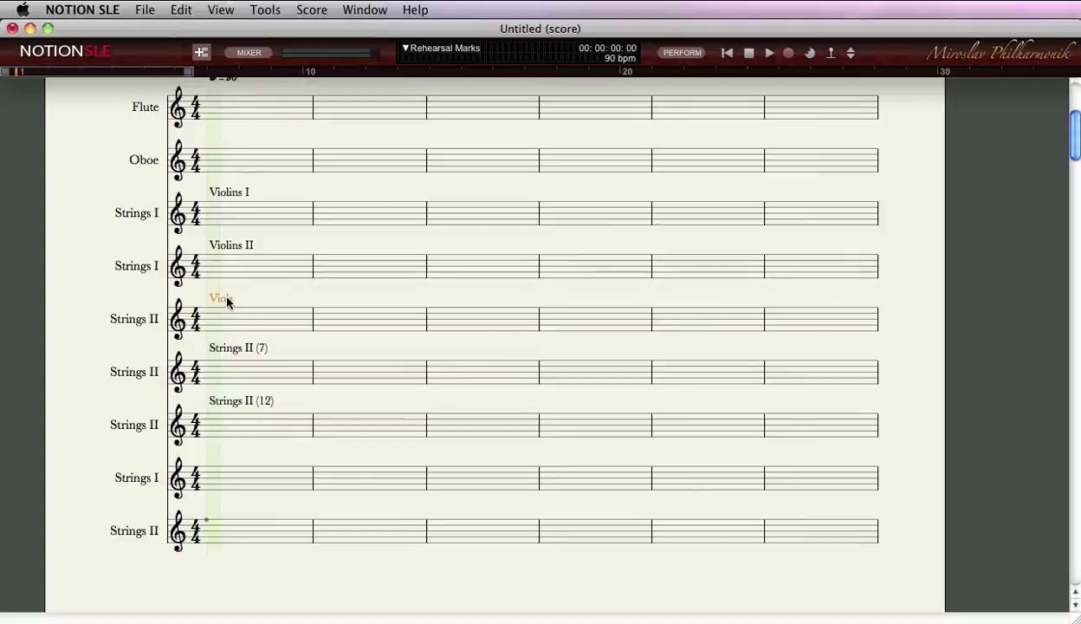
double_click(232, 299)
text(Violas)
key(Return)
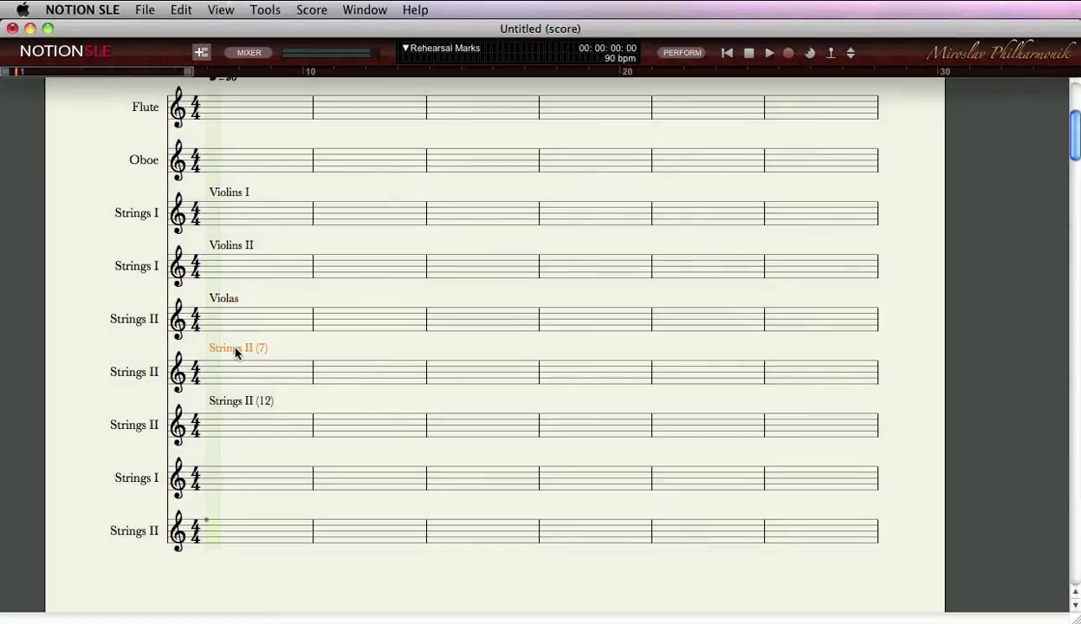
Relabel the Strings II (7) marking as Cellos and the Strings II (12) marking as D.Basses
double_click(239, 349)
text(Cello)
key(Return)
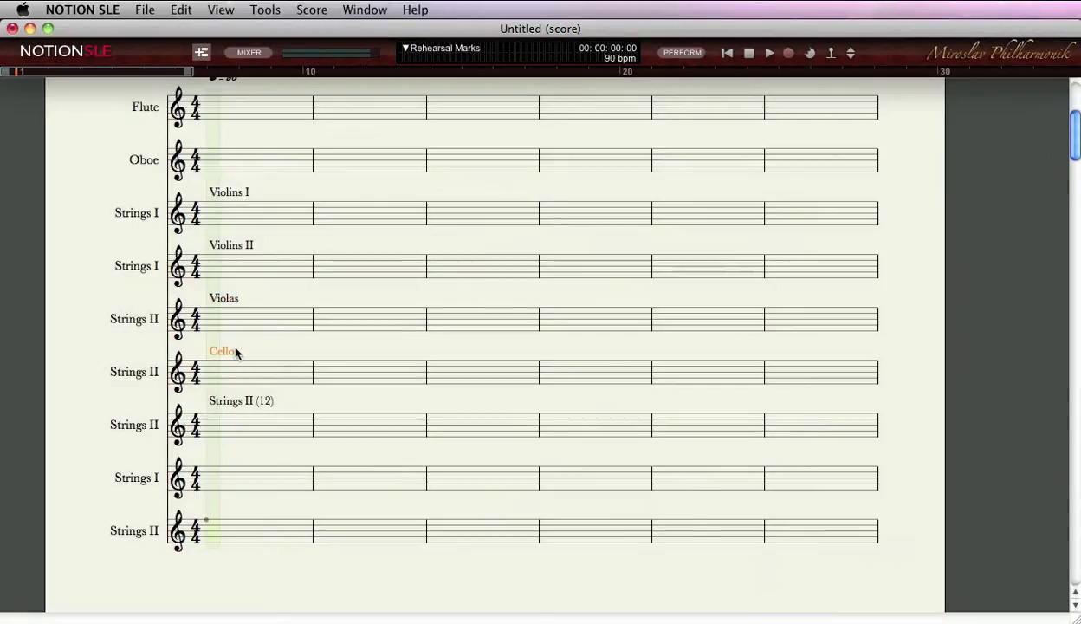
double_click(229, 409)
text(D.)
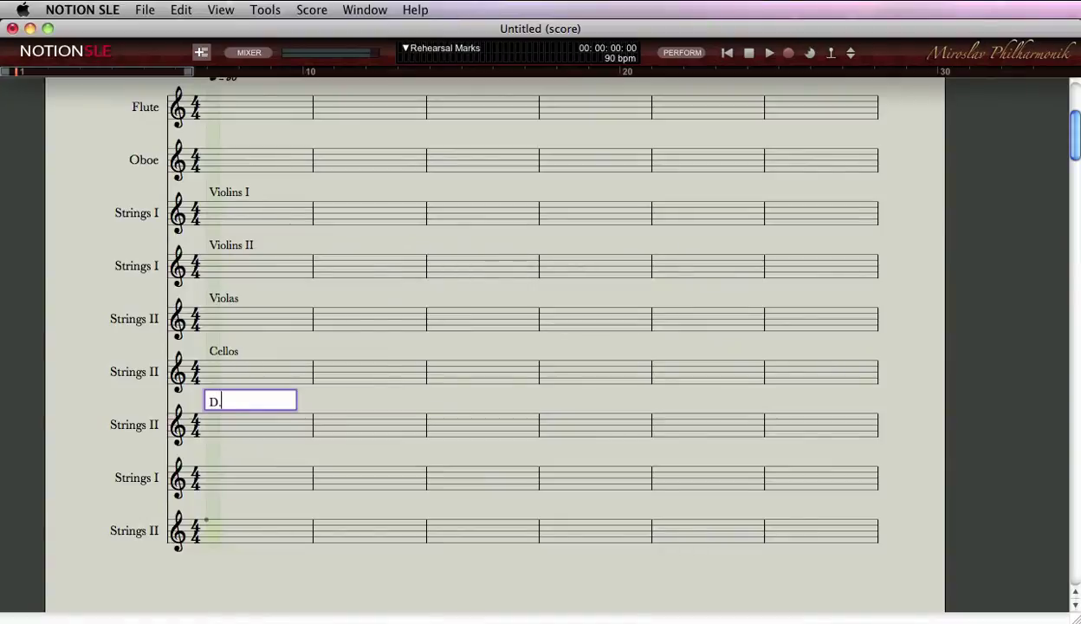
text(Basses)
key(Return)
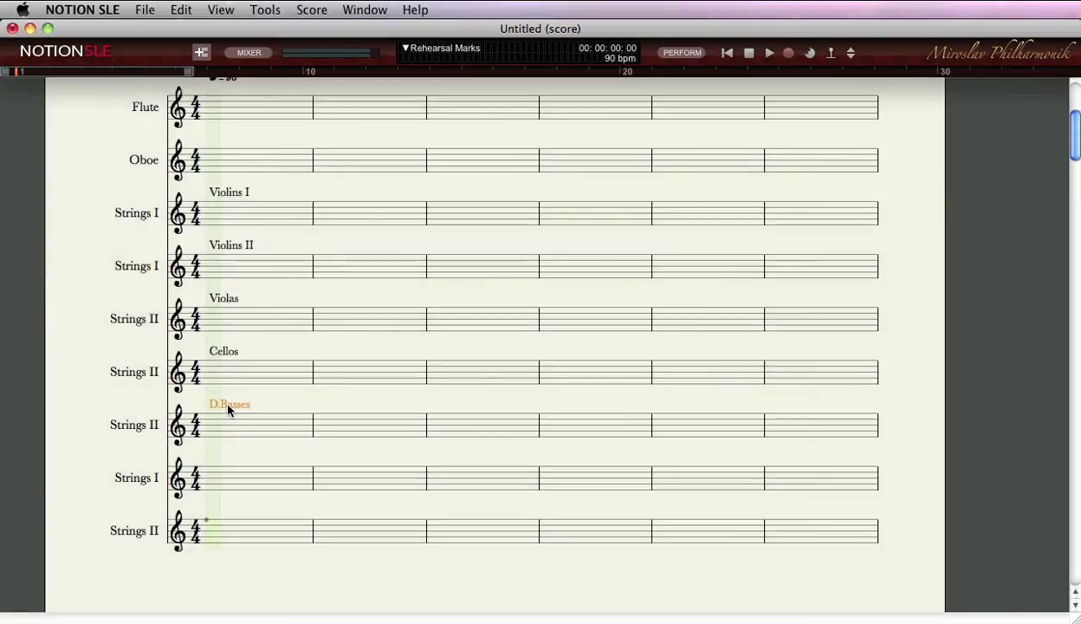
Place an alto clef at the start of the Violas staff
click(321, 262)
key(c)
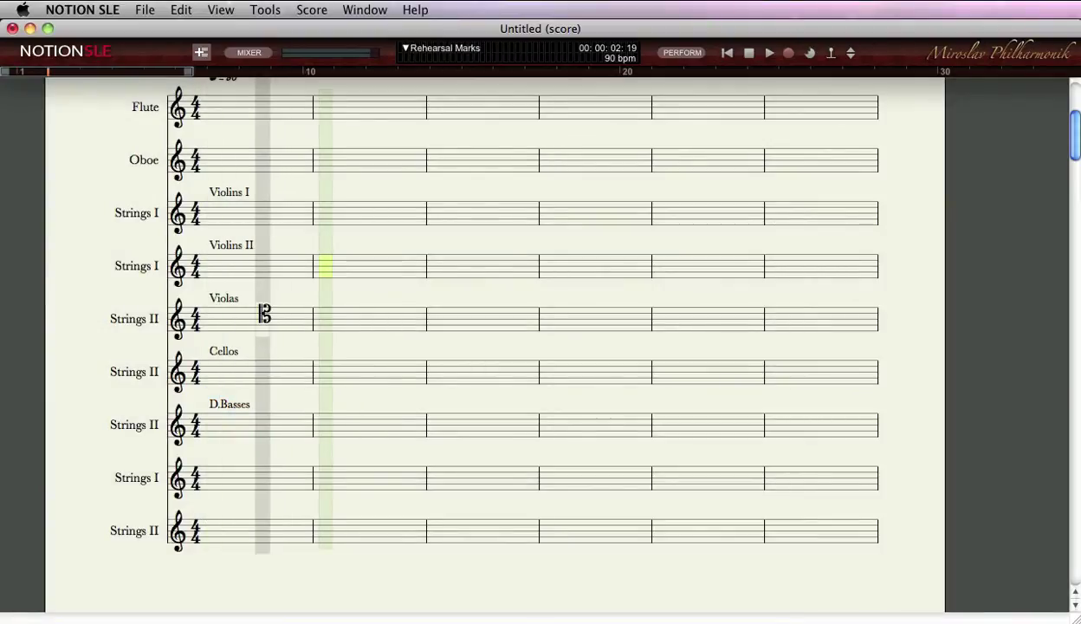
click(299, 319)
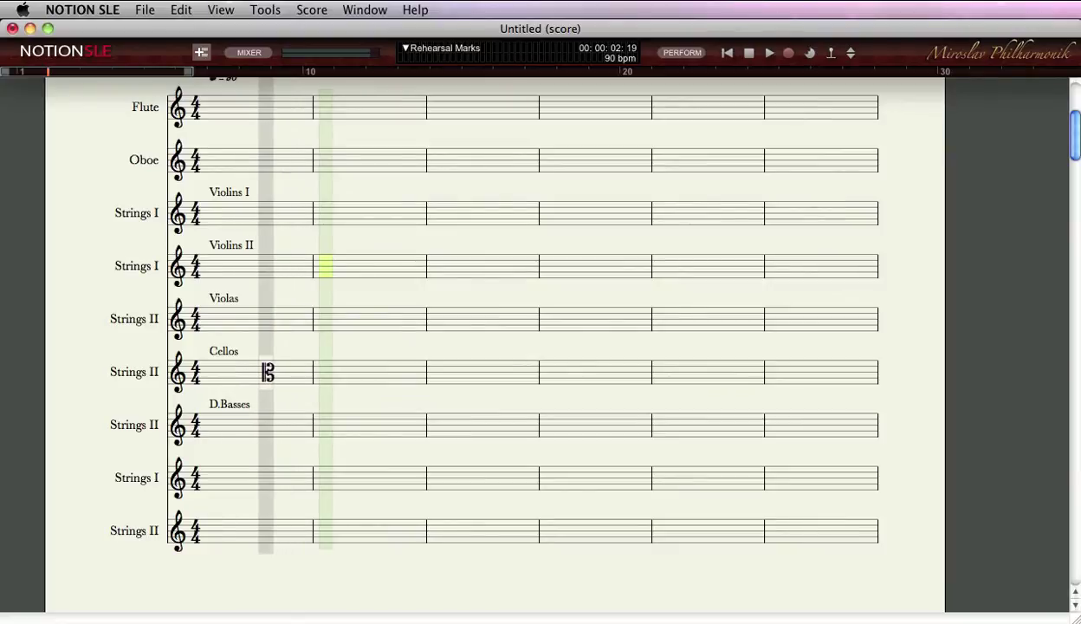
click(221, 318)
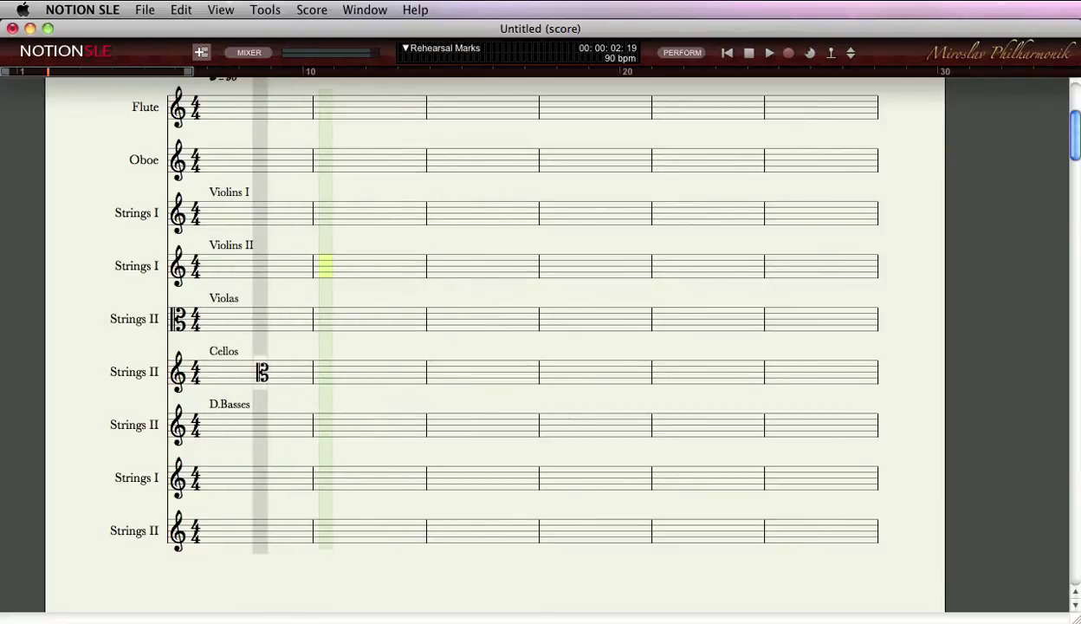
Place a bass clef at the start of the Cellos staff
key(c)
key(c)
click(210, 371)
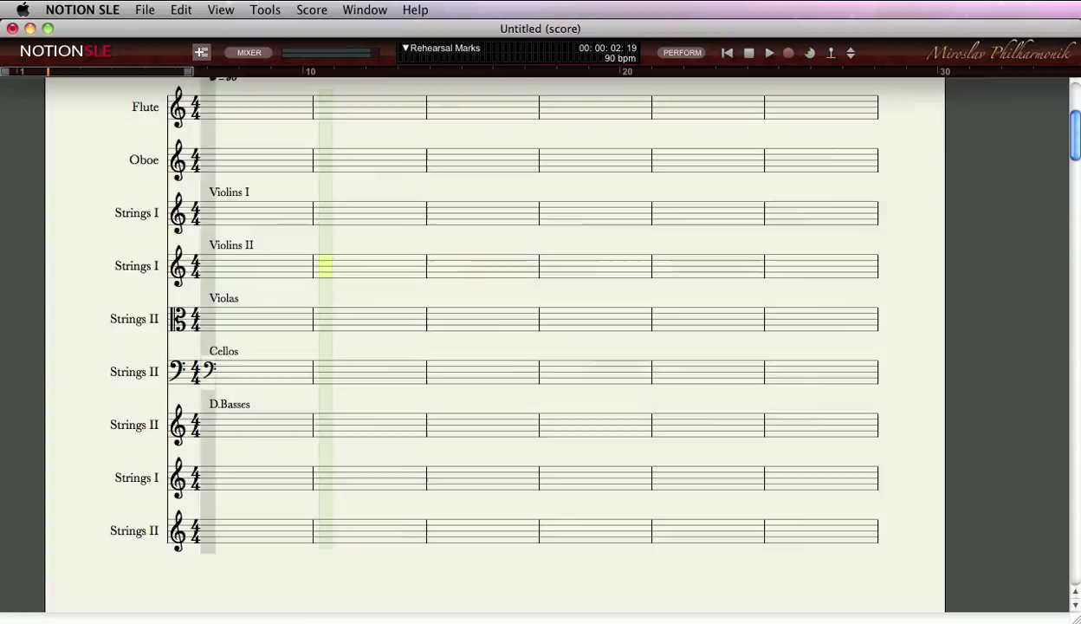
Place an octave-lower bass clef at the start of the D.Basses staff
right_click(212, 424)
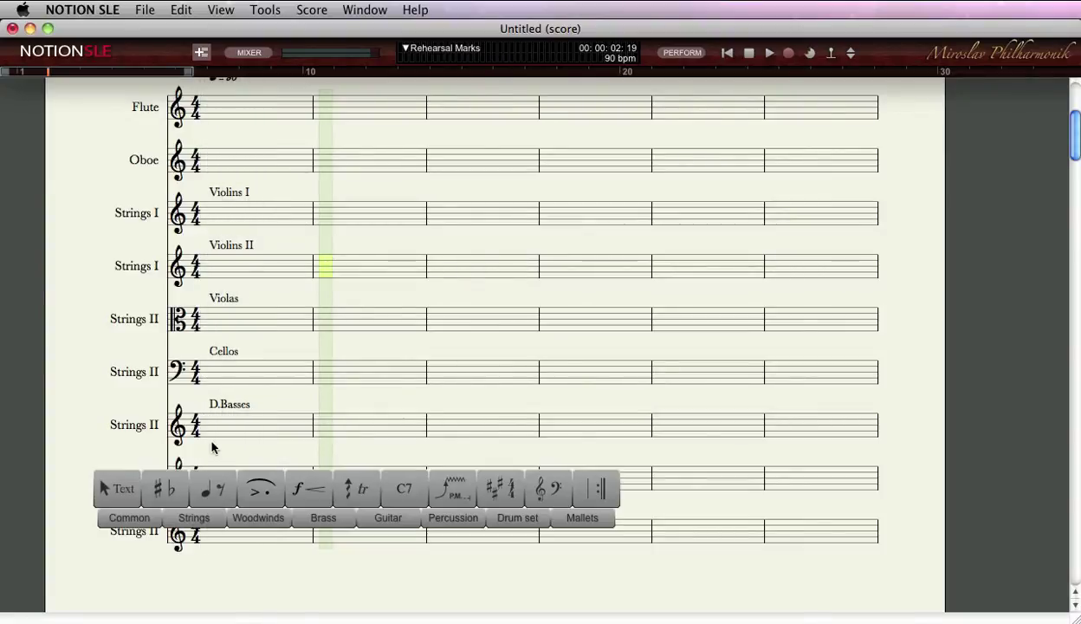
mouse_move(551, 494)
click(460, 455)
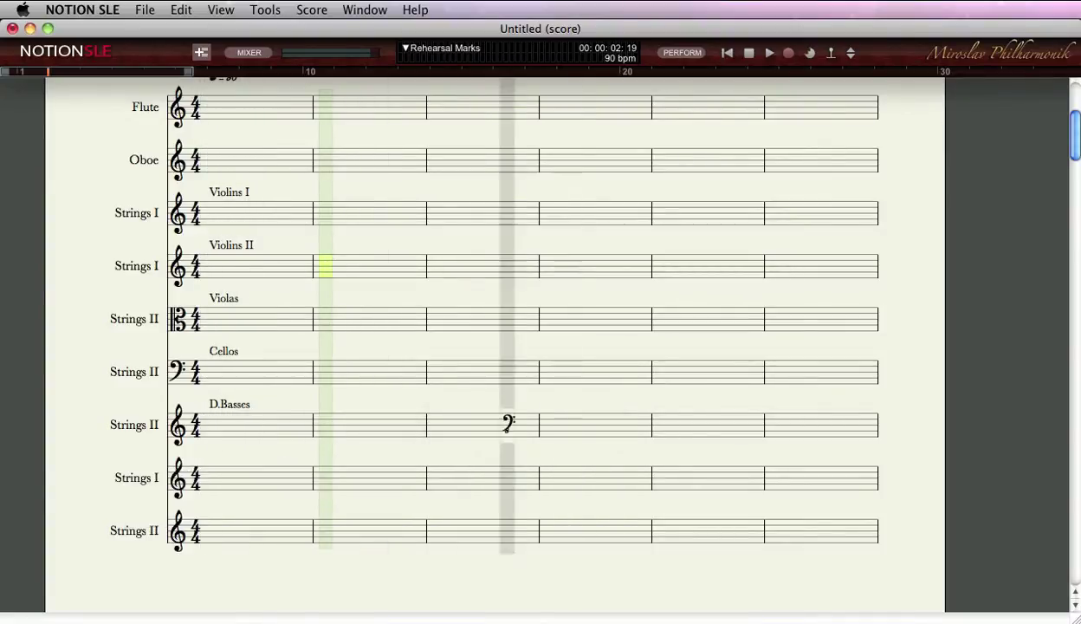
click(224, 423)
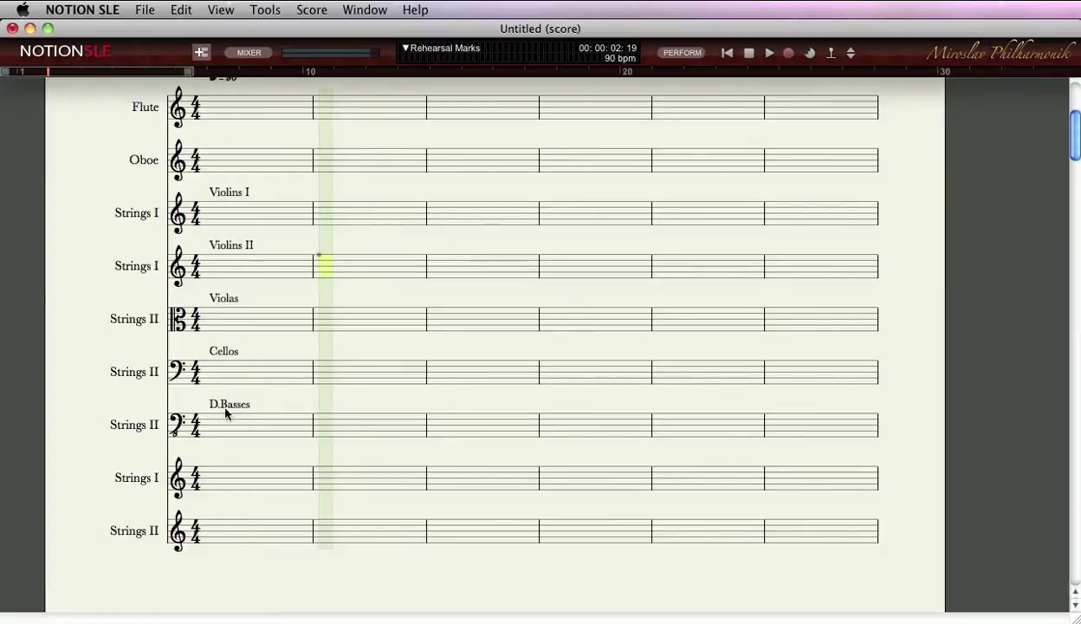
Enter eight quarter notes across the first two measures of the D.Basses staff and play them back
scroll(238, 333, up, 1)
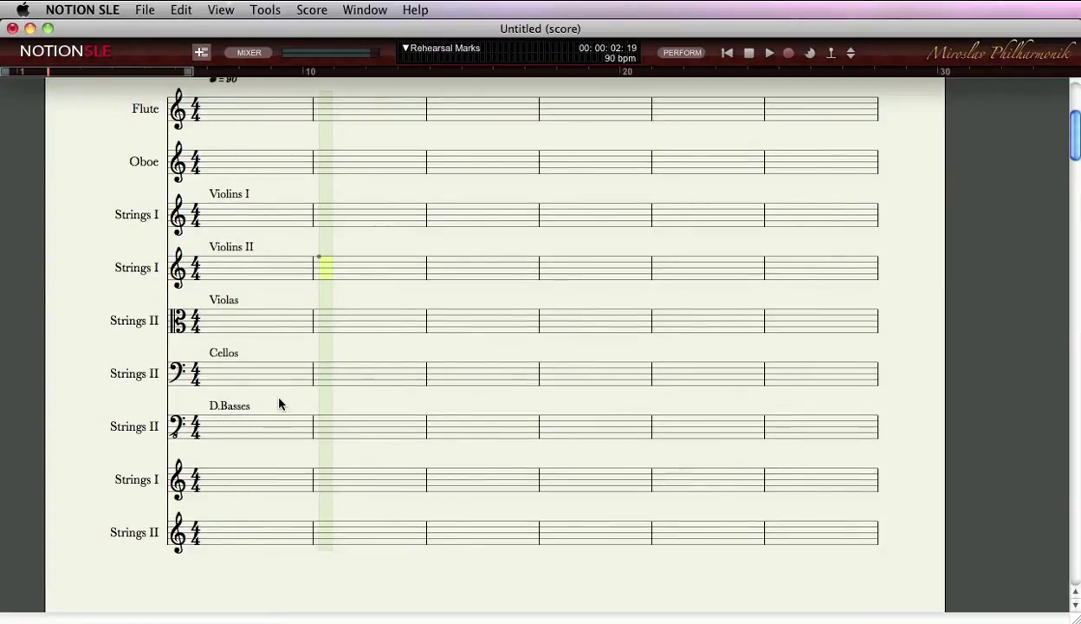
key(q)
click(216, 428)
click(238, 428)
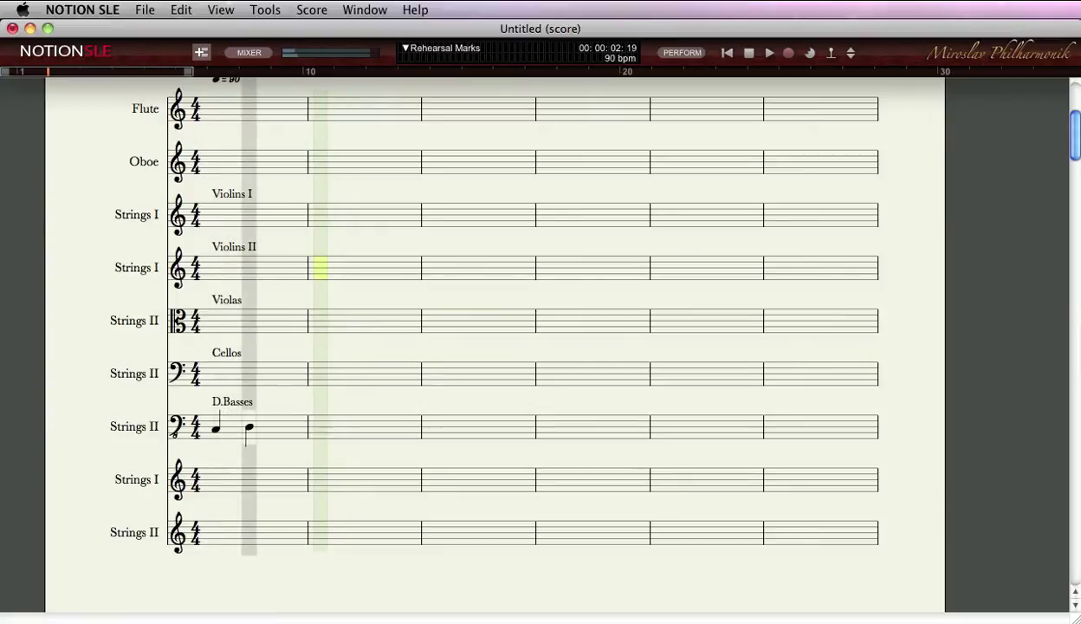
click(273, 422)
click(285, 422)
click(347, 418)
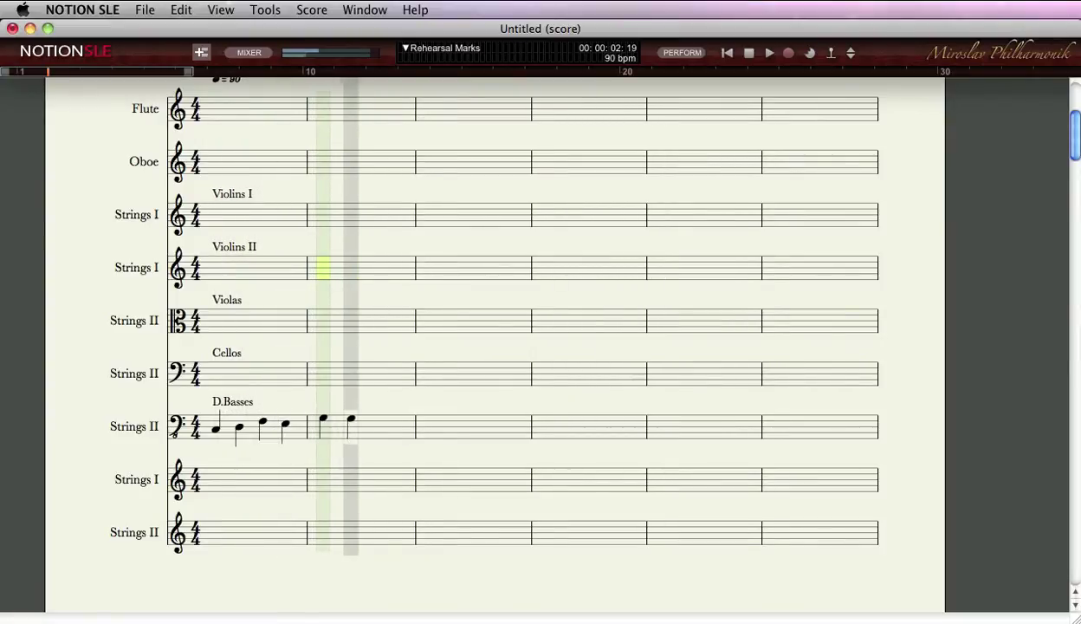
click(353, 412)
click(381, 422)
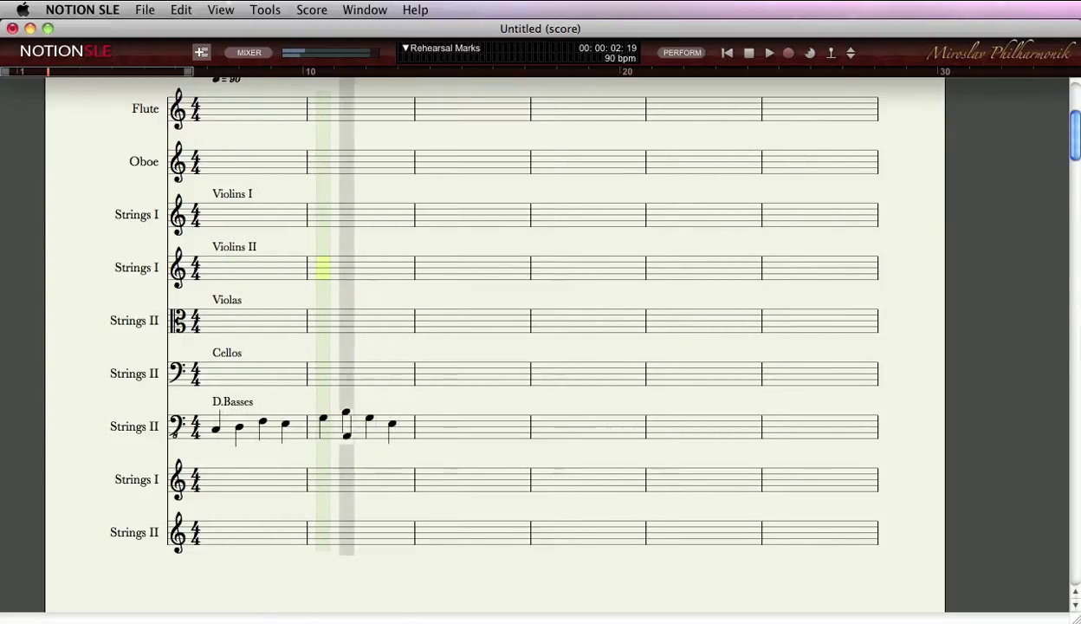
key(space)
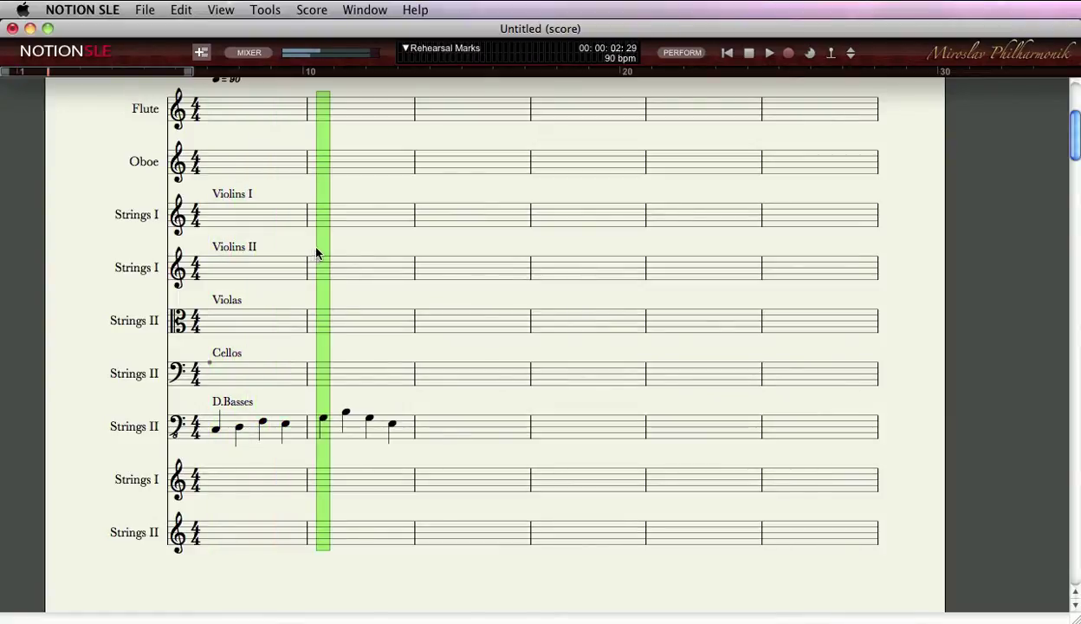
key(space)
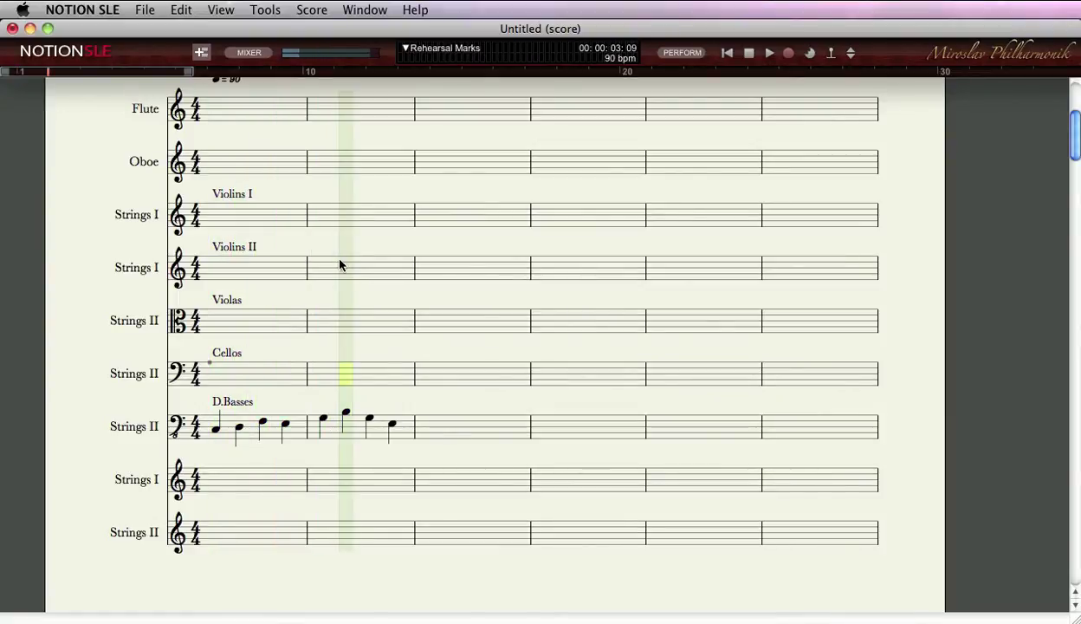
Enter eight eighth notes in the second measure of the Violins I staff and play the passage back
key(e)
click(326, 213)
click(346, 212)
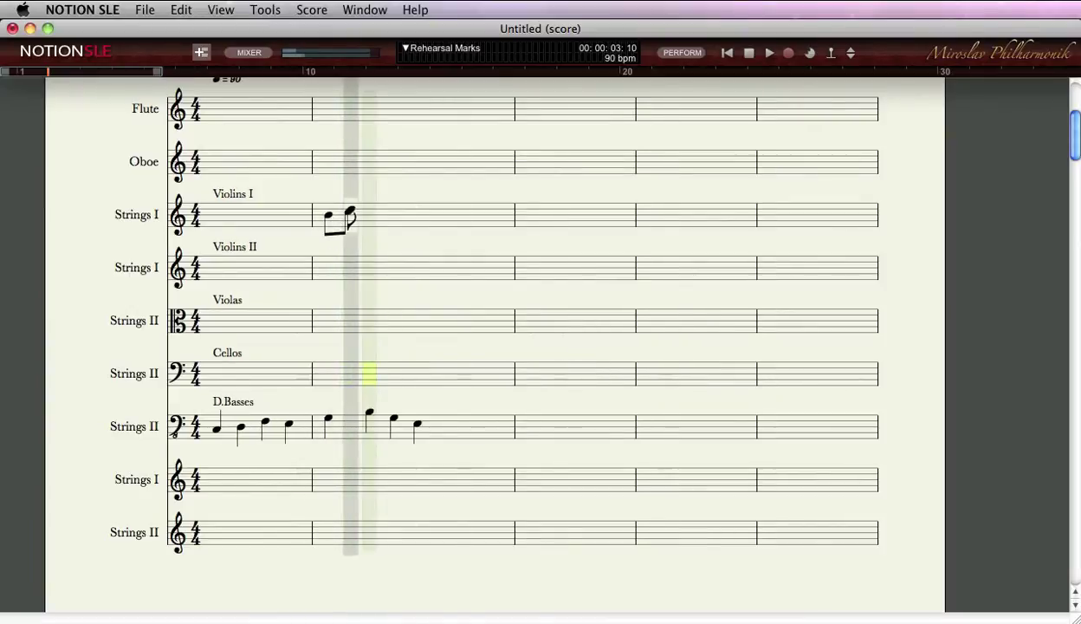
click(368, 210)
click(383, 209)
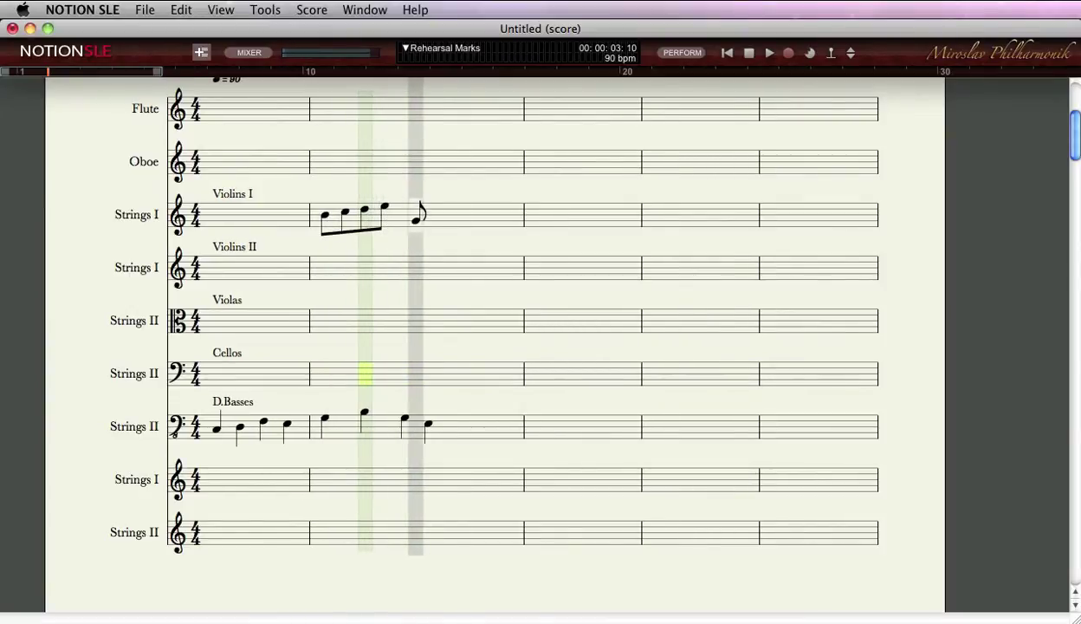
click(404, 220)
click(424, 216)
click(442, 214)
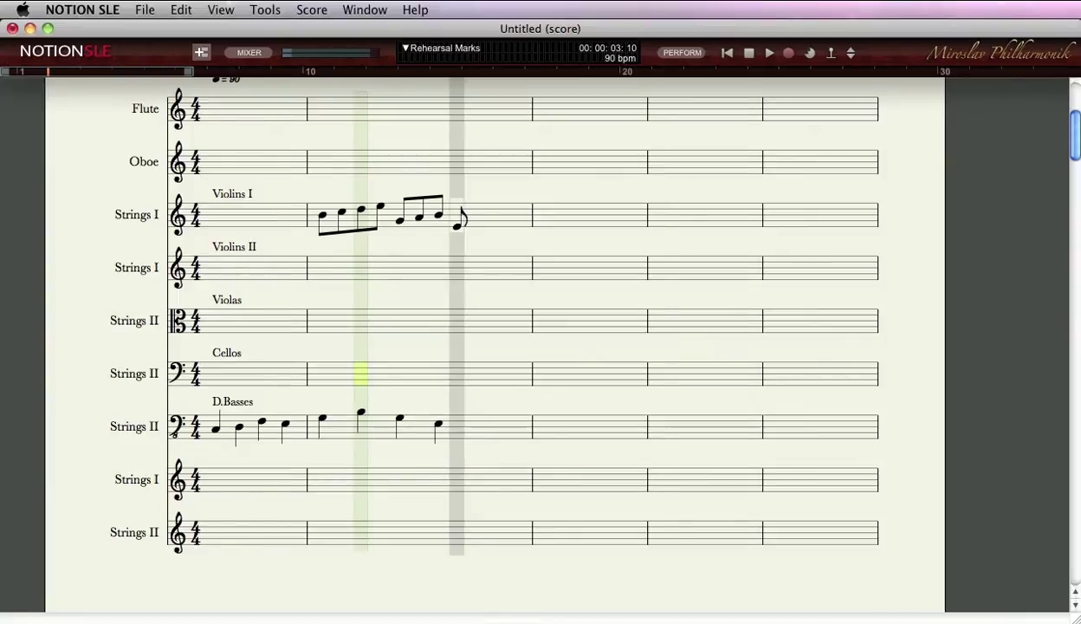
click(452, 226)
click(307, 255)
key(space)
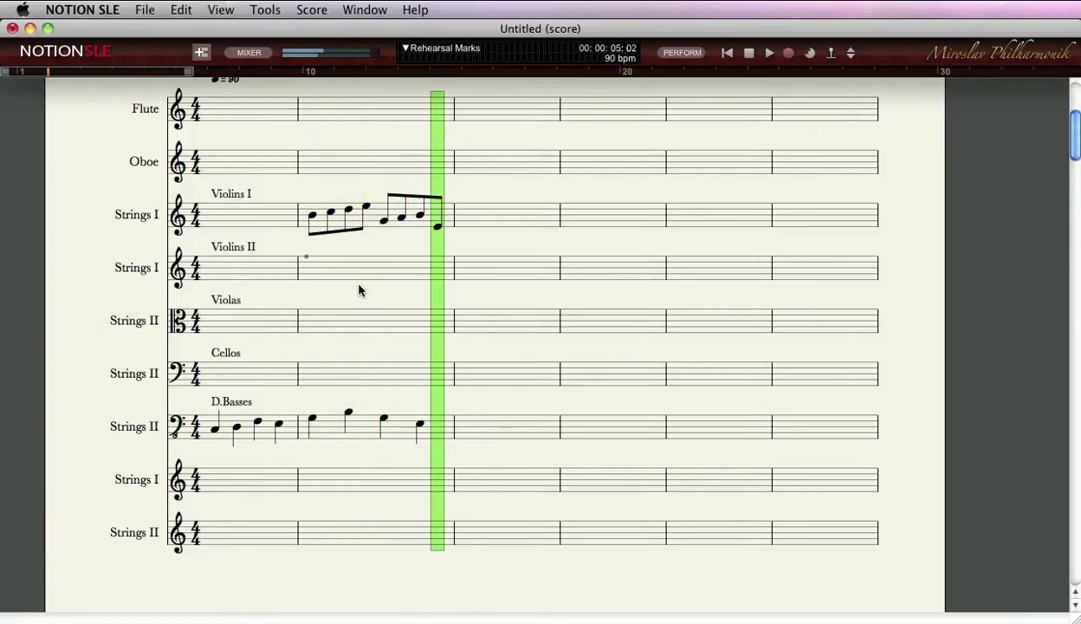
Select the eighth notes in the second measure of Violins I and add staccato marks to them
scroll(314, 374, up, 3)
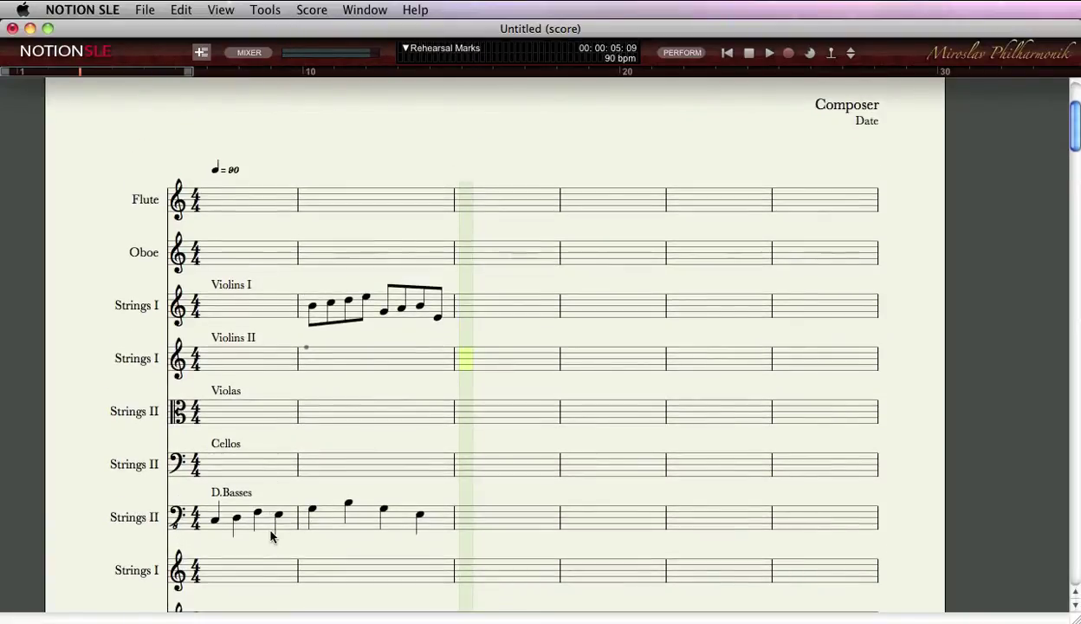
scroll(295, 364, down, 2)
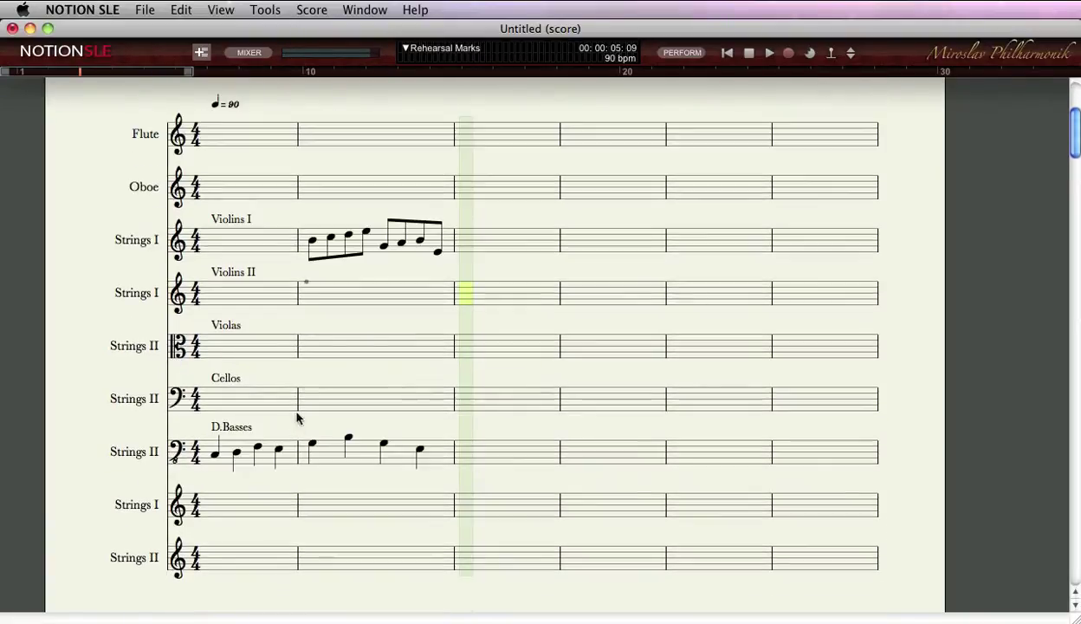
click(301, 224)
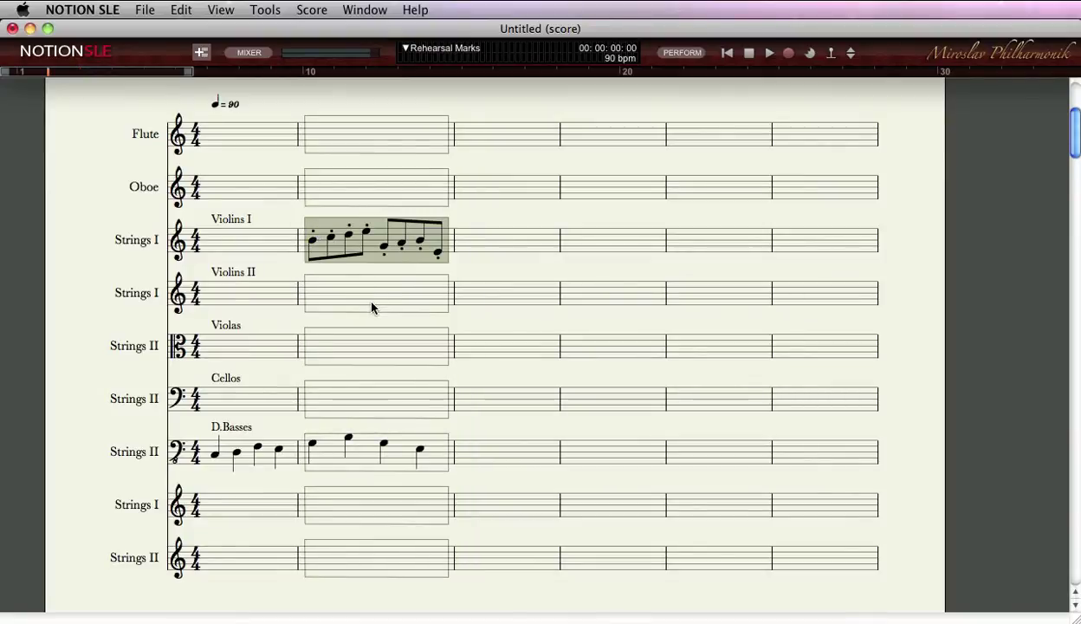
Copy the staccato eighth notes from the second measure of Violins I to the same Flute measure and play the passage back
key(space)
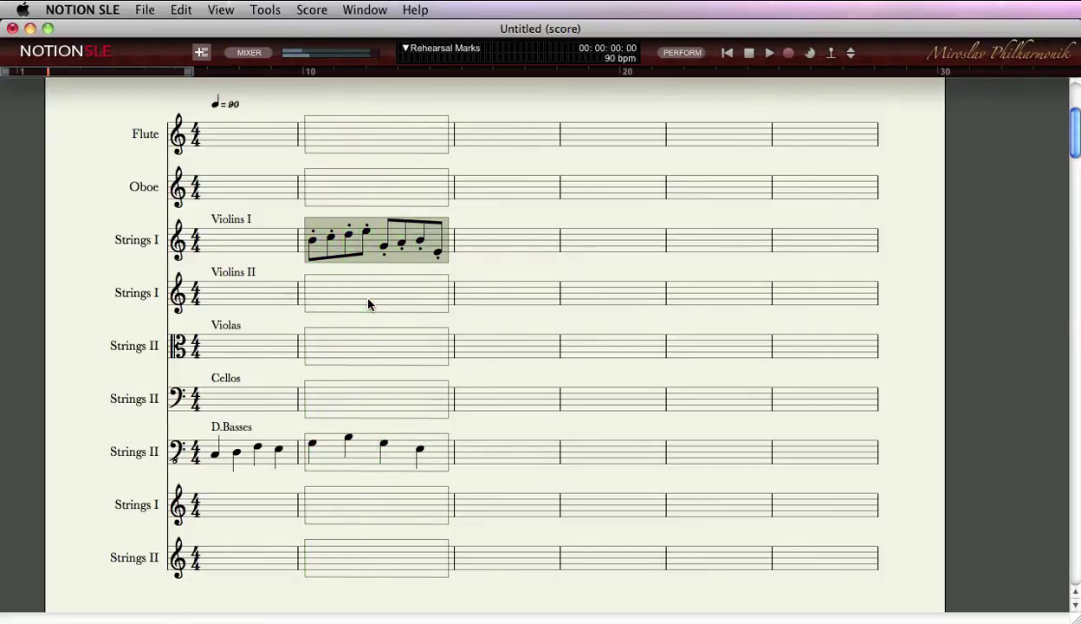
click(298, 132)
key(super+v)
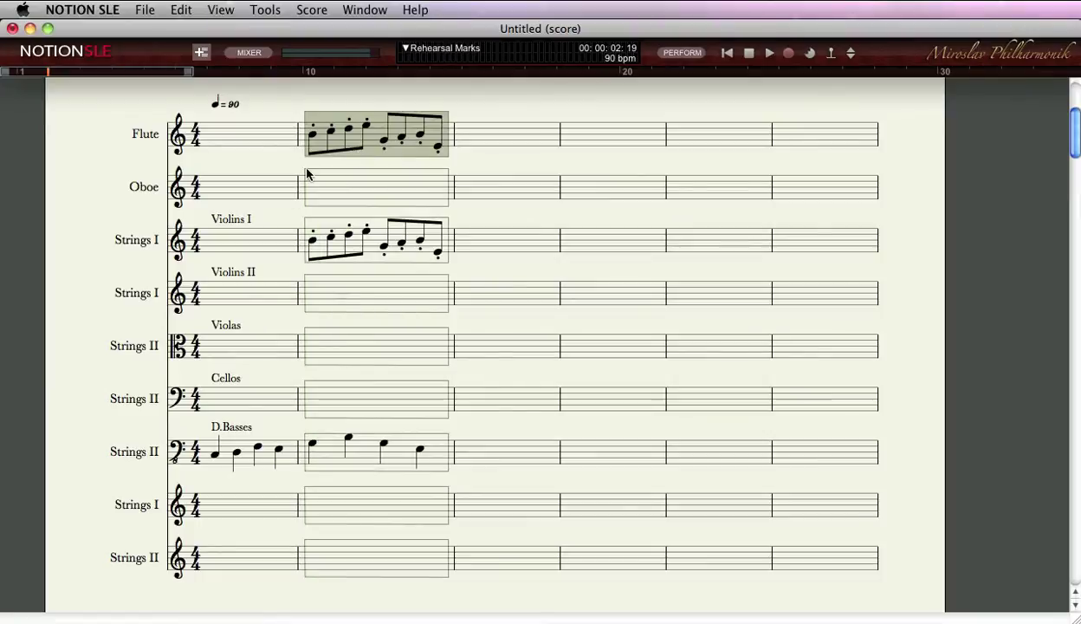
key(space)
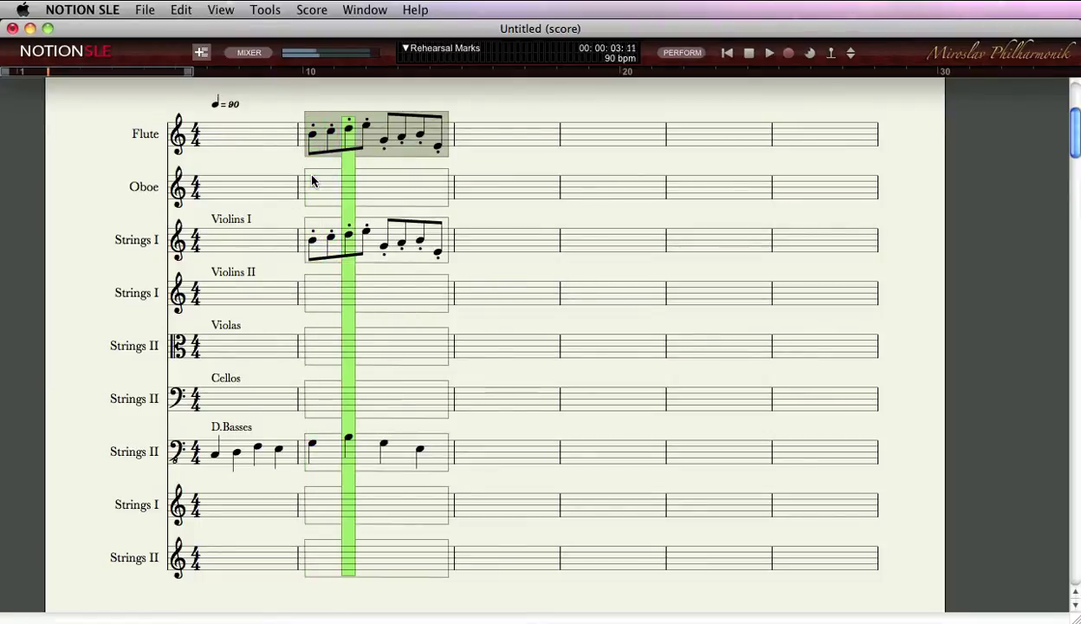
key(space)
click(312, 181)
key(space)
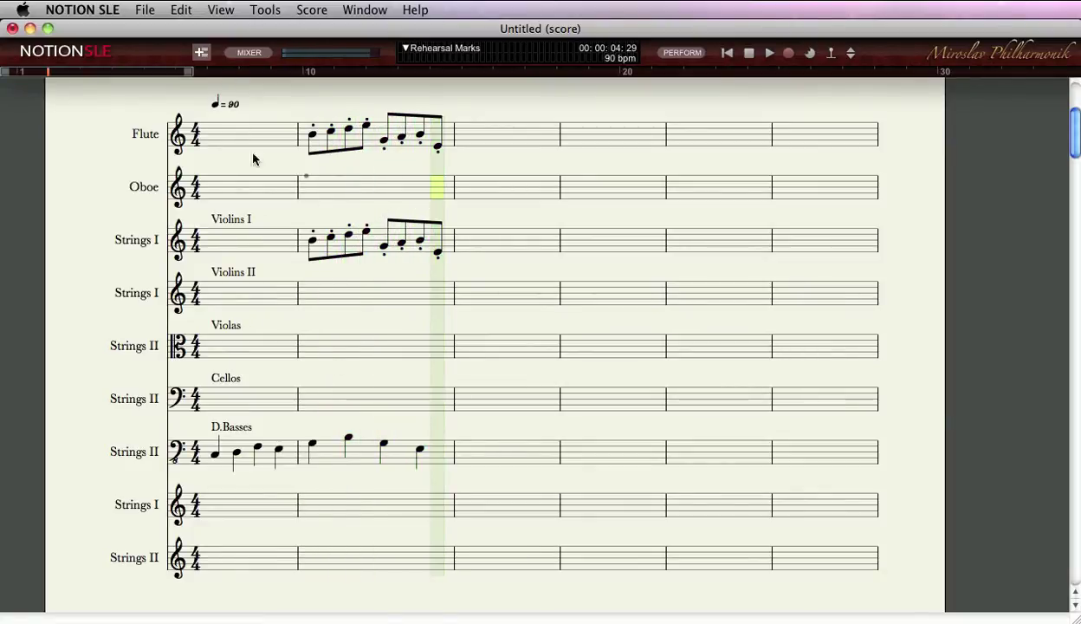
In Score Setup, hide the two unlabelled Strings I and Strings II staves below D.Basses and return to the score
click(201, 52)
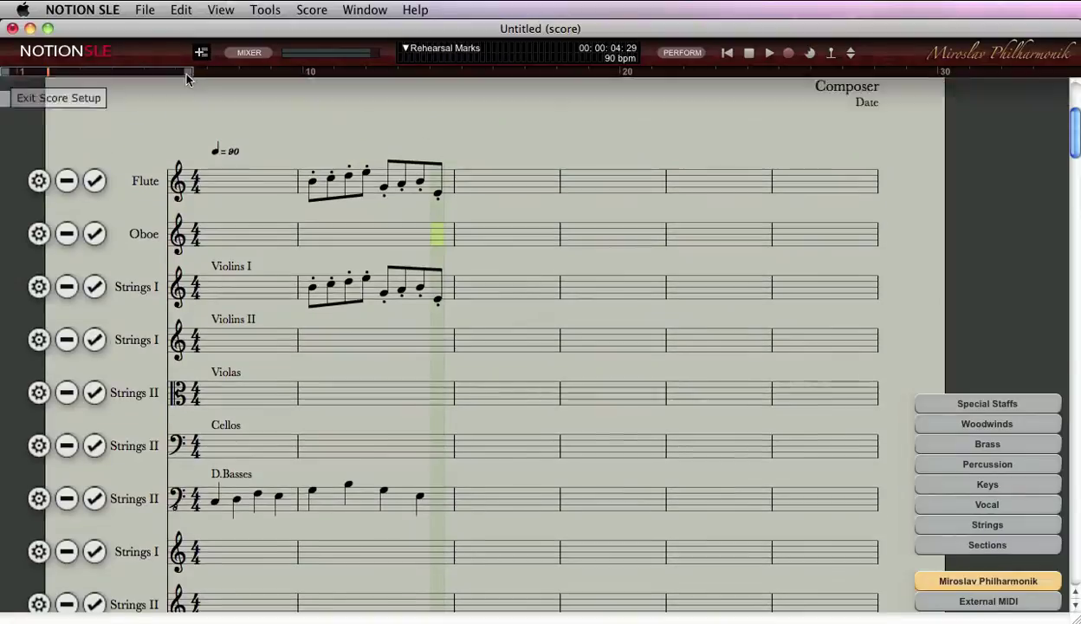
scroll(520, 312, down, 2)
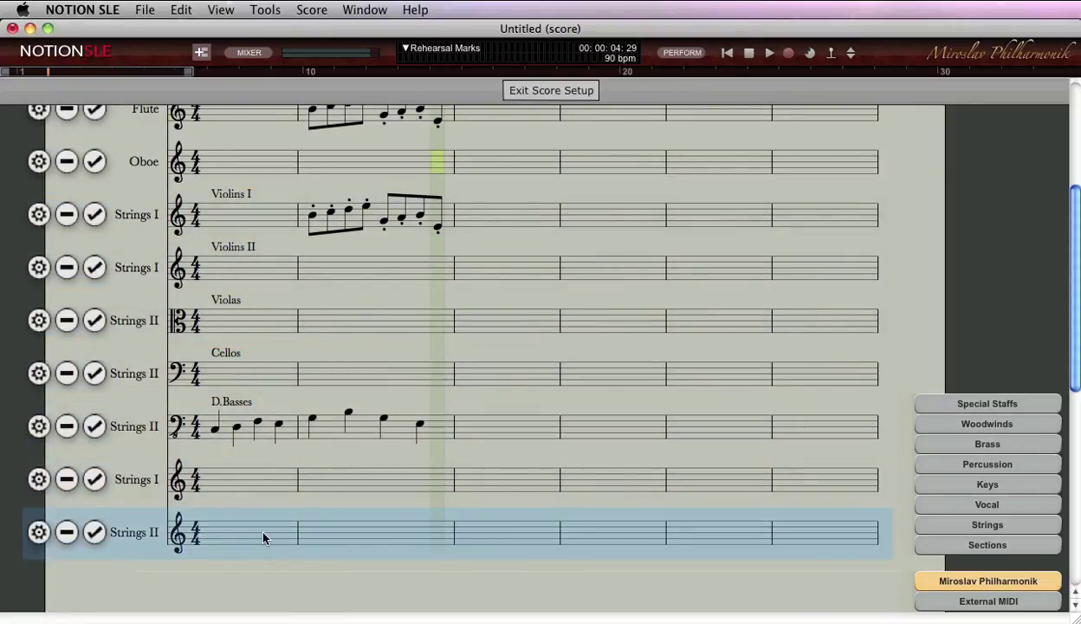
click(94, 479)
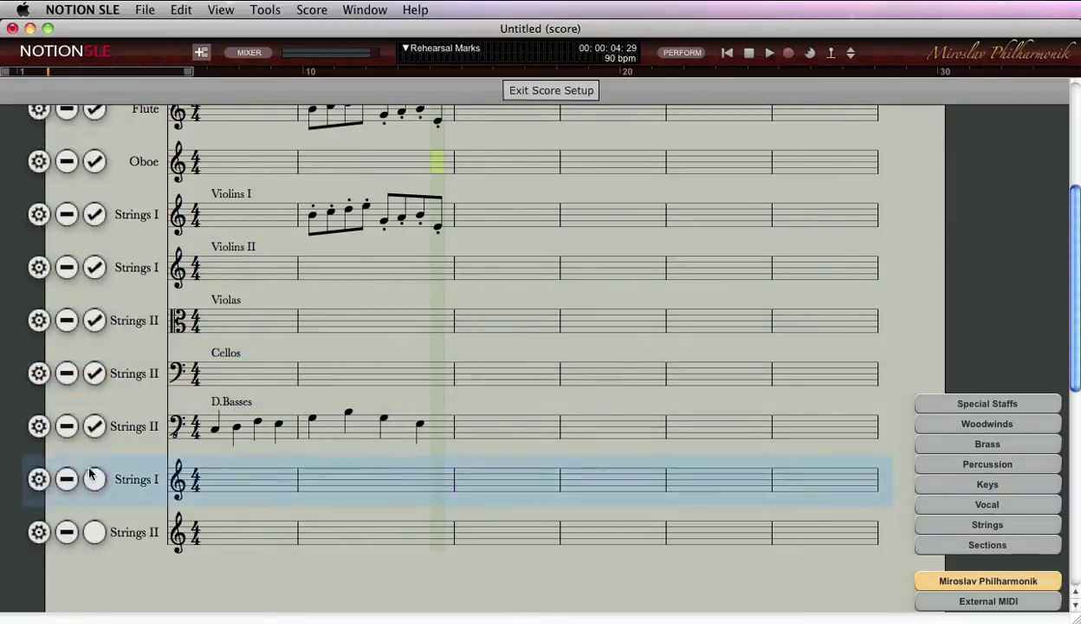
click(94, 532)
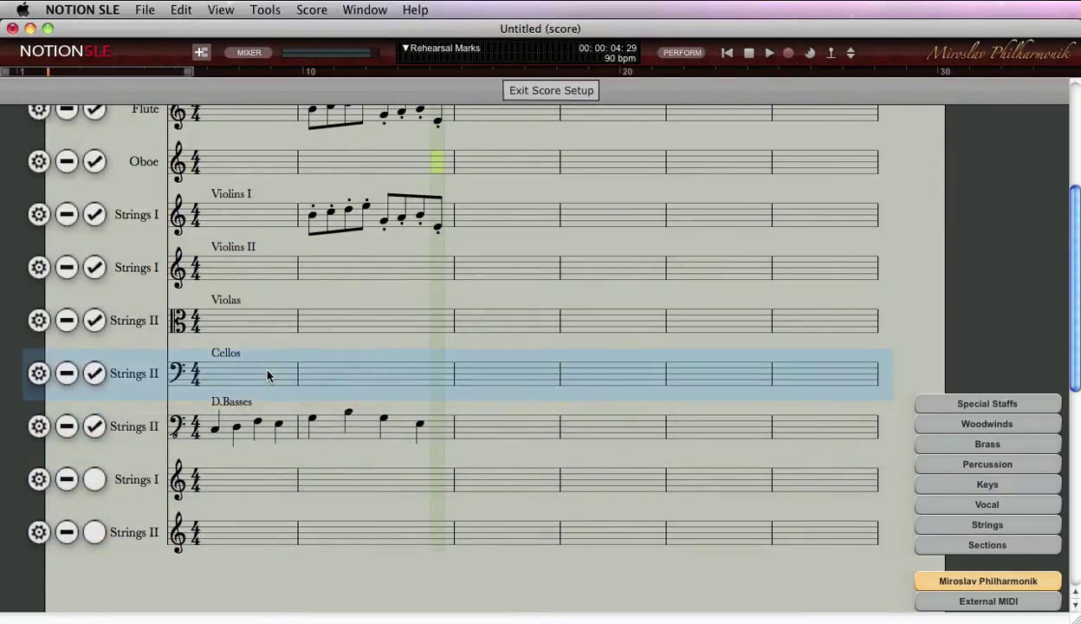
click(541, 96)
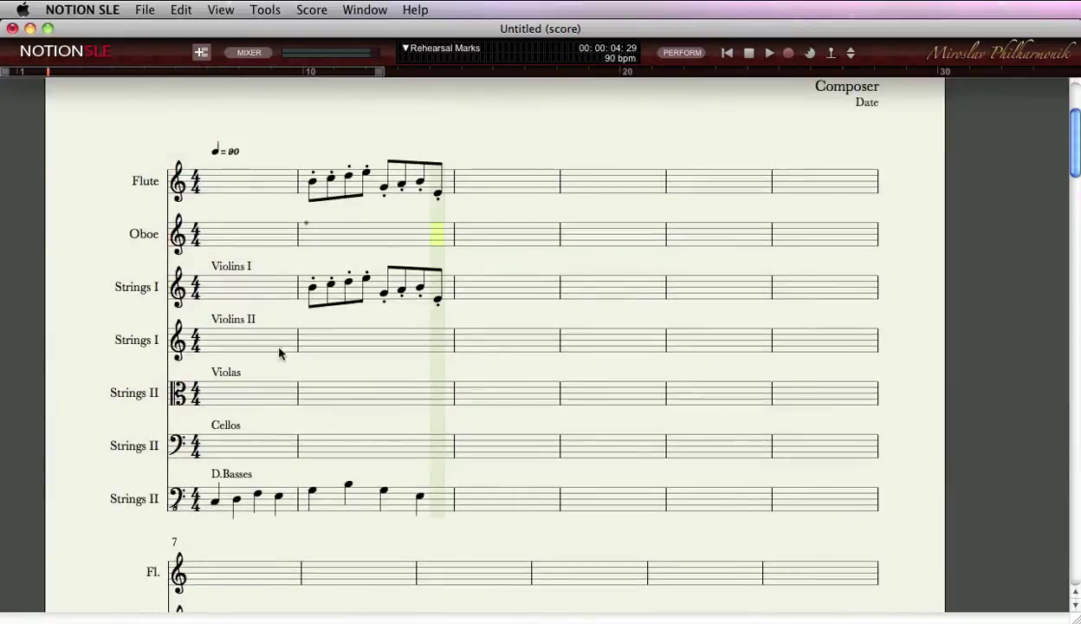
Select measure 7 from Violins I through D.Basses and make these staves a barline group
scroll(279, 425, down, 1)
scroll(279, 425, down, 5)
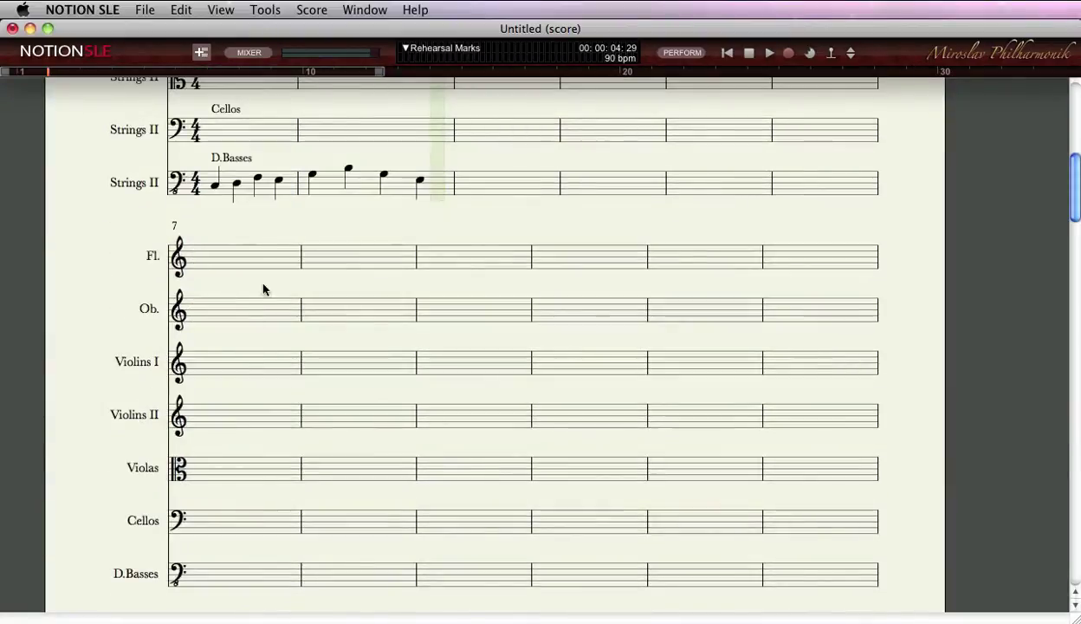
click(227, 374)
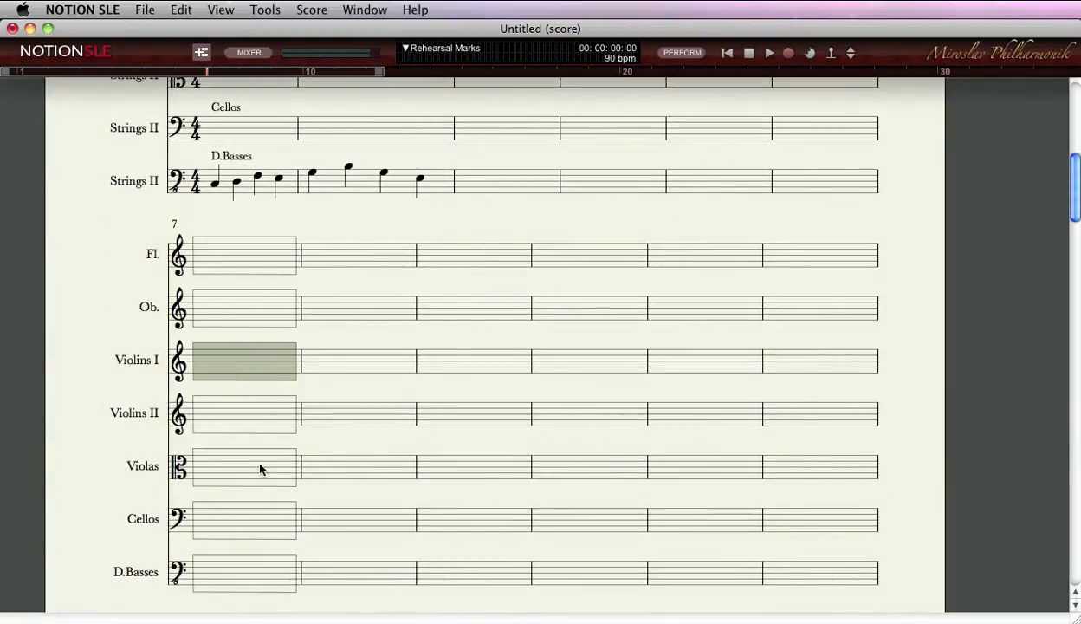
shift+click(289, 576)
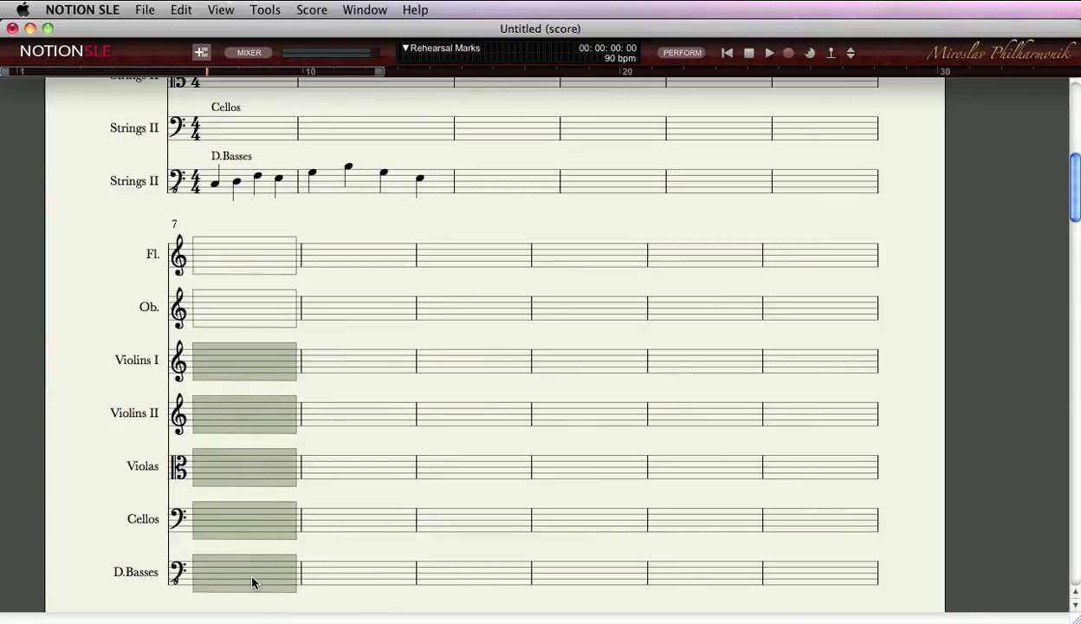
right_click(248, 581)
right_click(253, 366)
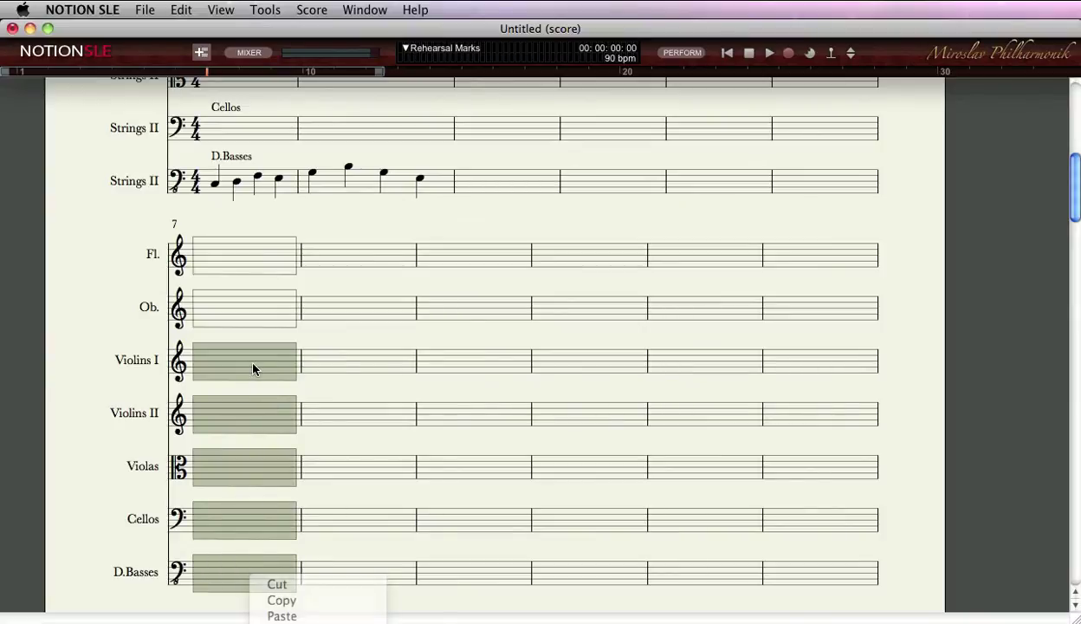
mouse_move(330, 487)
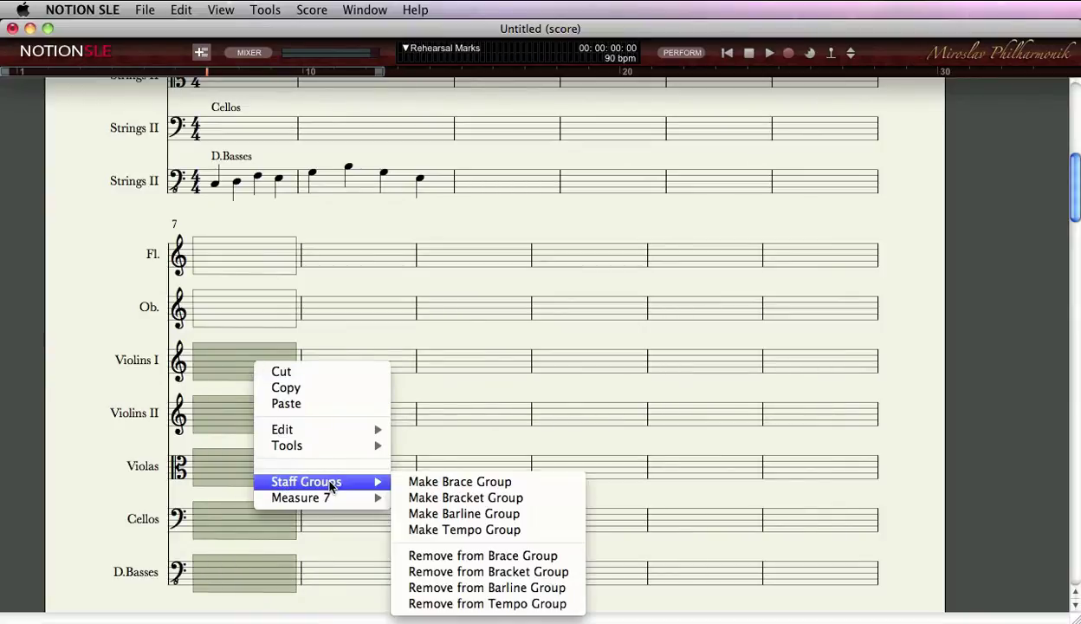
click(515, 511)
Make a bracket group of the staves from Violins I through D.Basses
shift+click(237, 566)
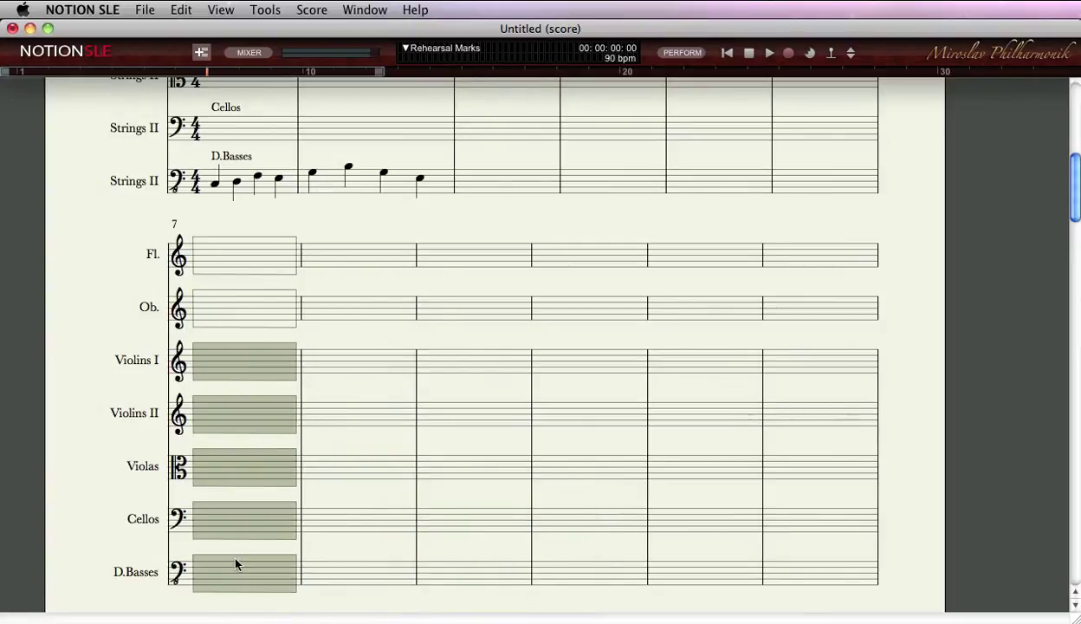
right_click(255, 356)
mouse_move(346, 474)
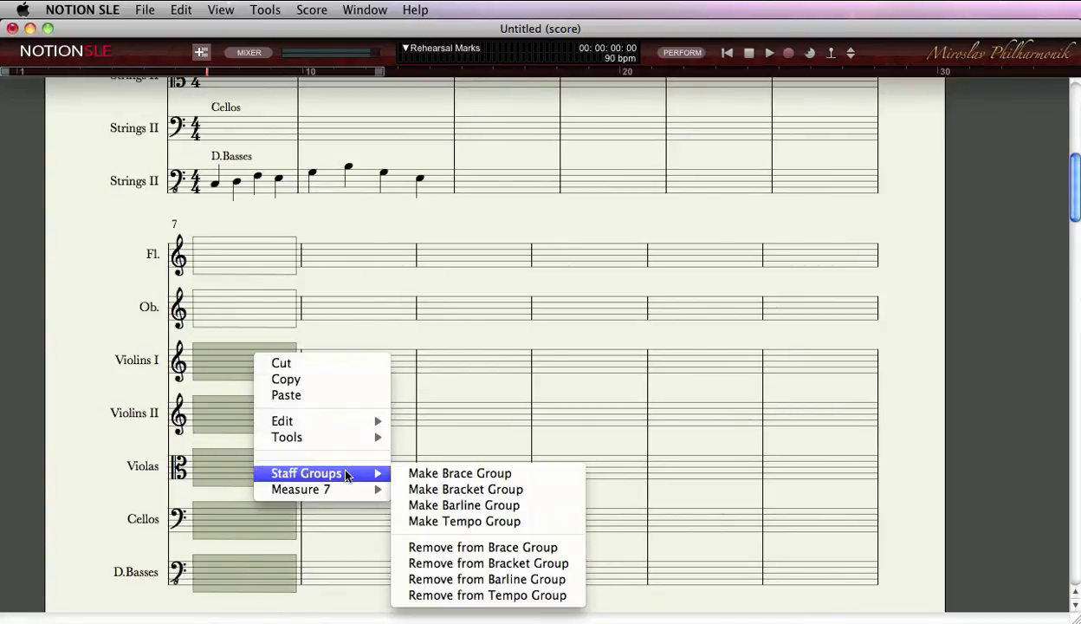
click(465, 488)
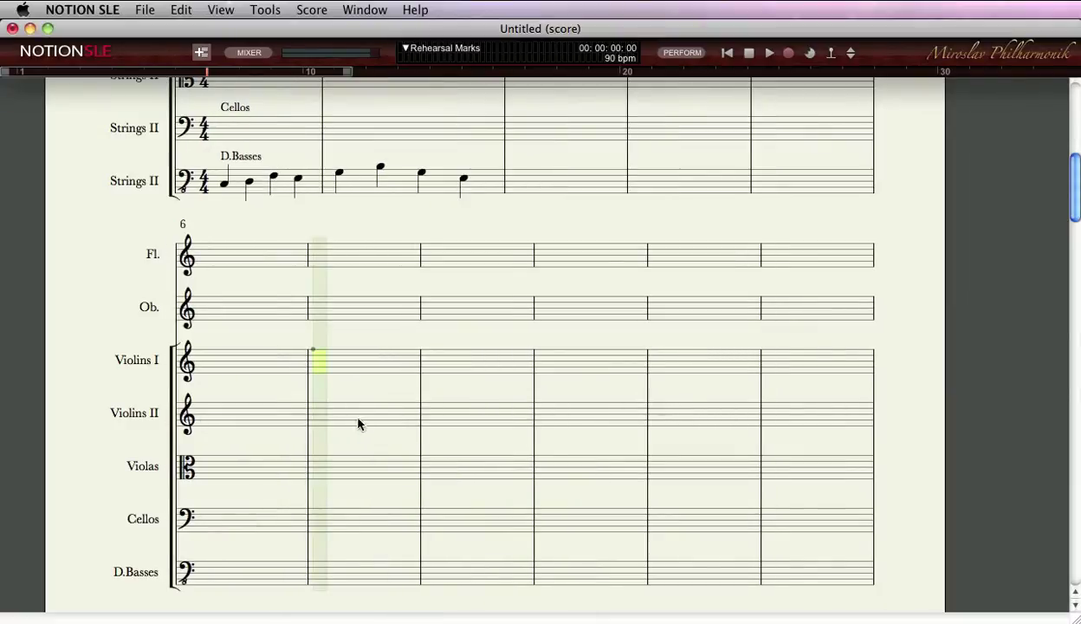
Set the score's first system titles to Part abbreviation and check the staff titles on the systems
scroll(267, 393, up, 5)
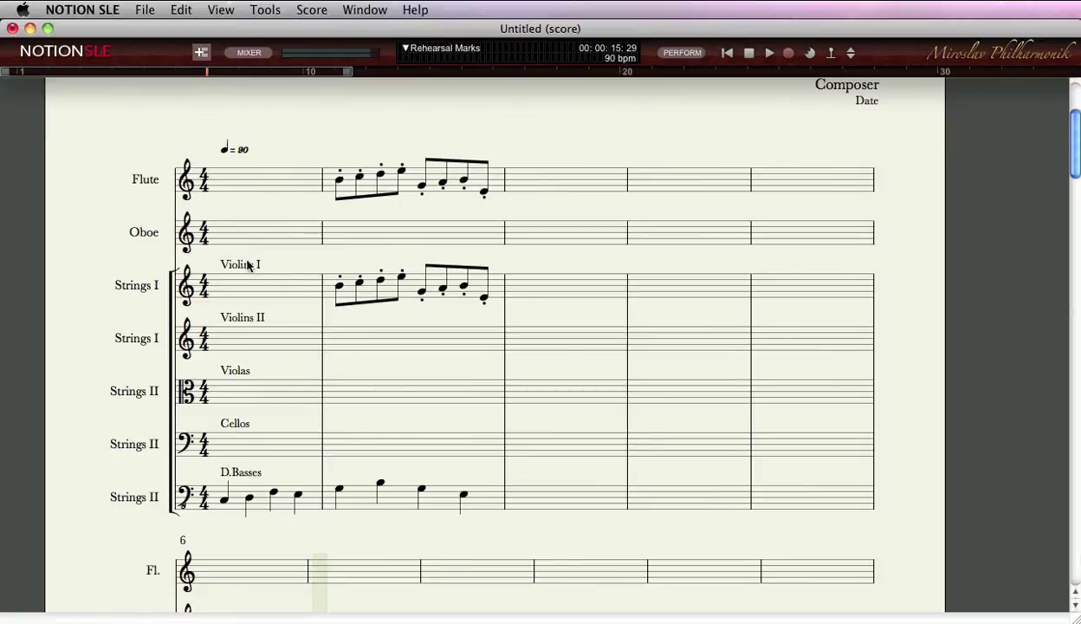
click(312, 9)
click(314, 70)
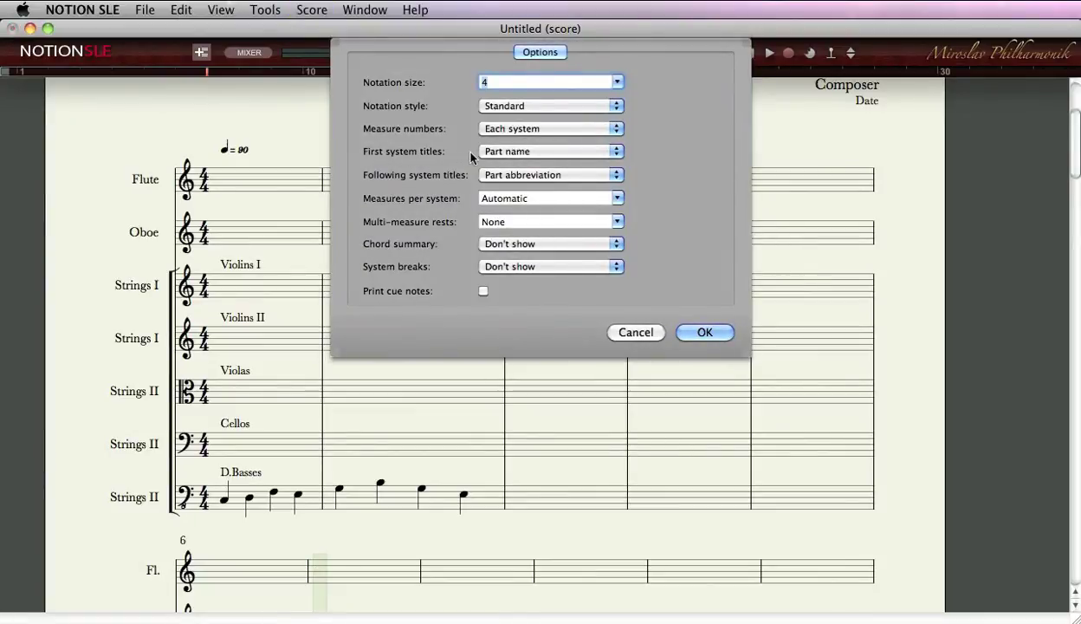
click(513, 152)
click(515, 166)
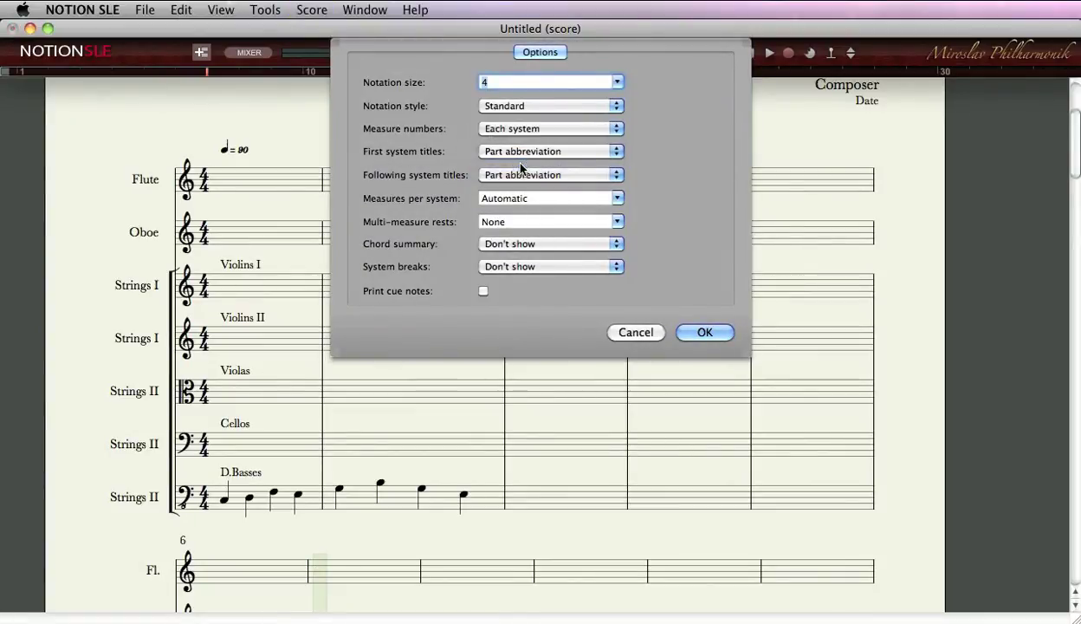
click(704, 332)
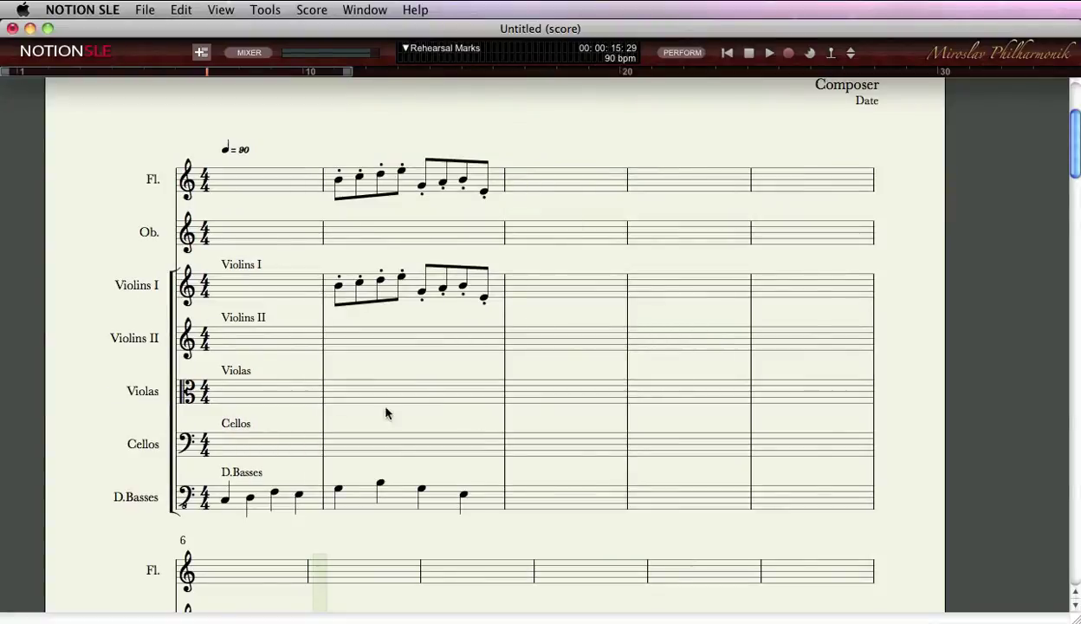
scroll(534, 410, down, 5)
scroll(439, 335, up, 5)
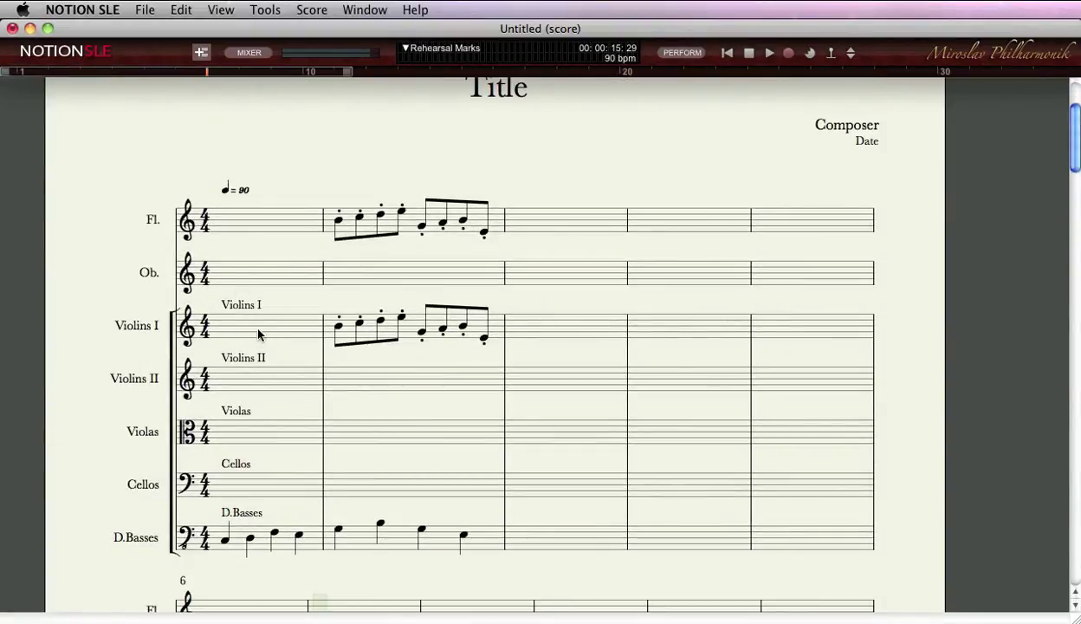
Hide the Violins I, Violins II, Violas, Cellos and D.Basses text labels above the string staves in the first measure
click(246, 305)
click(237, 309)
shift+click(234, 358)
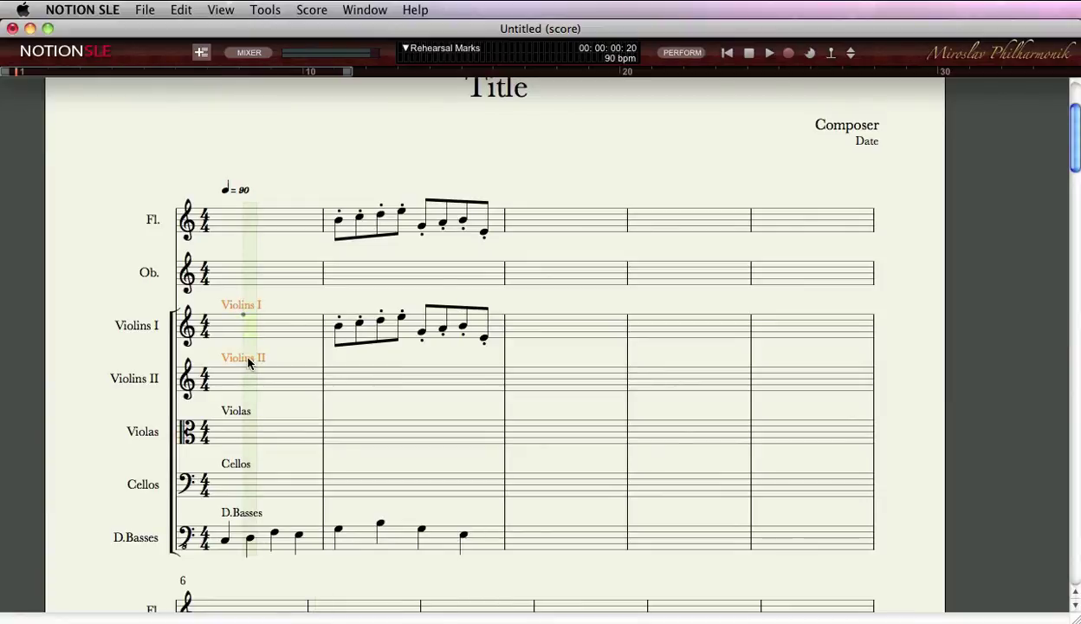
shift+click(234, 413)
shift+click(239, 463)
shift+click(235, 511)
right_click(242, 316)
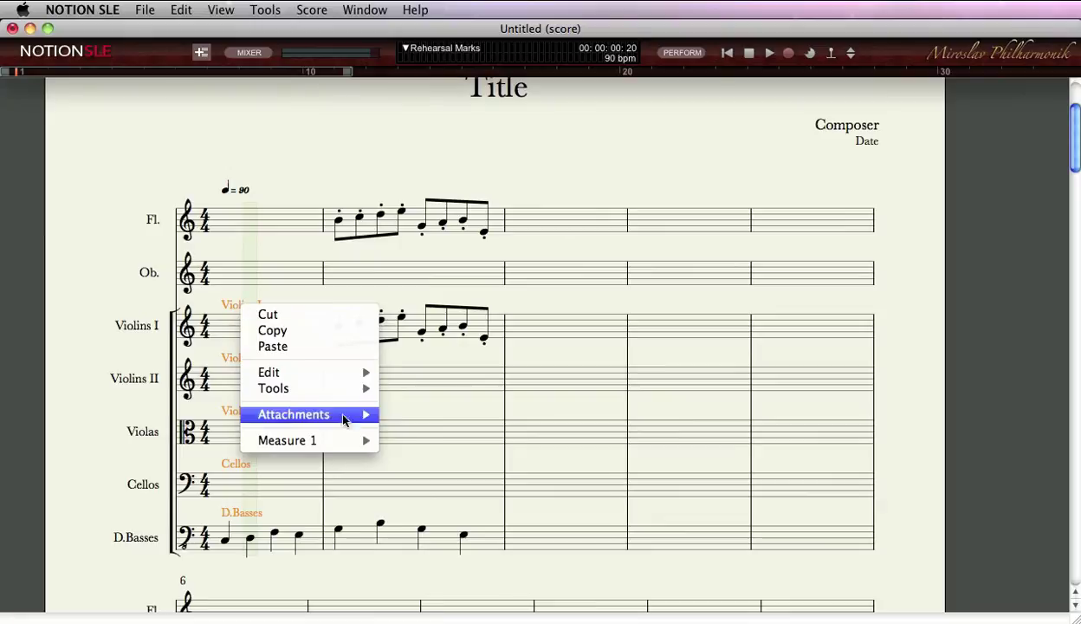
mouse_move(346, 414)
click(436, 530)
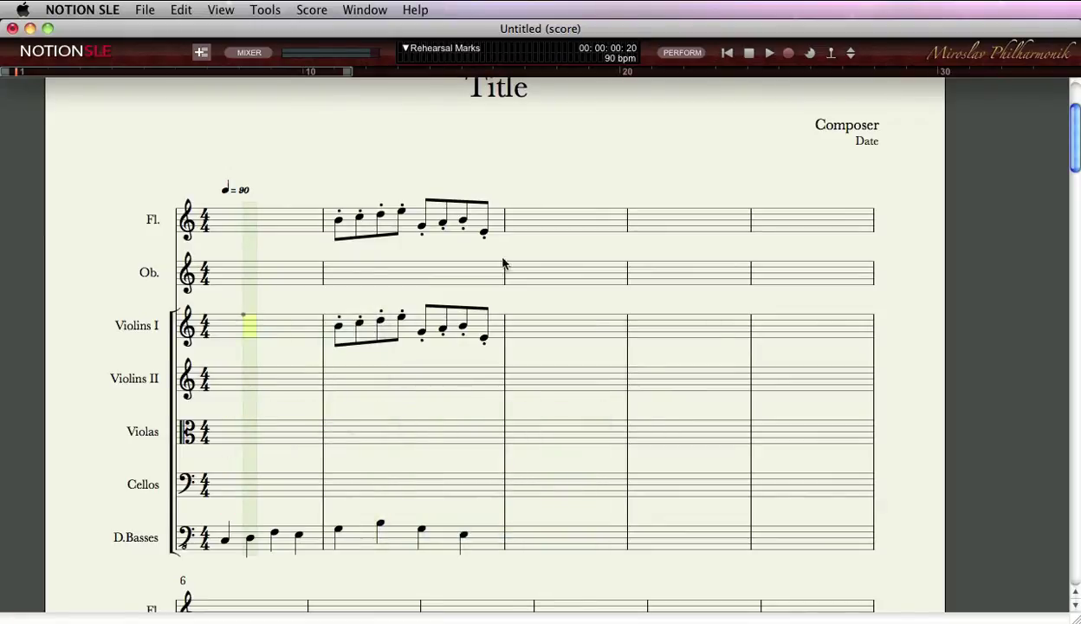
Play the score back from the start of the second measure and review the layout of the staves
click(340, 274)
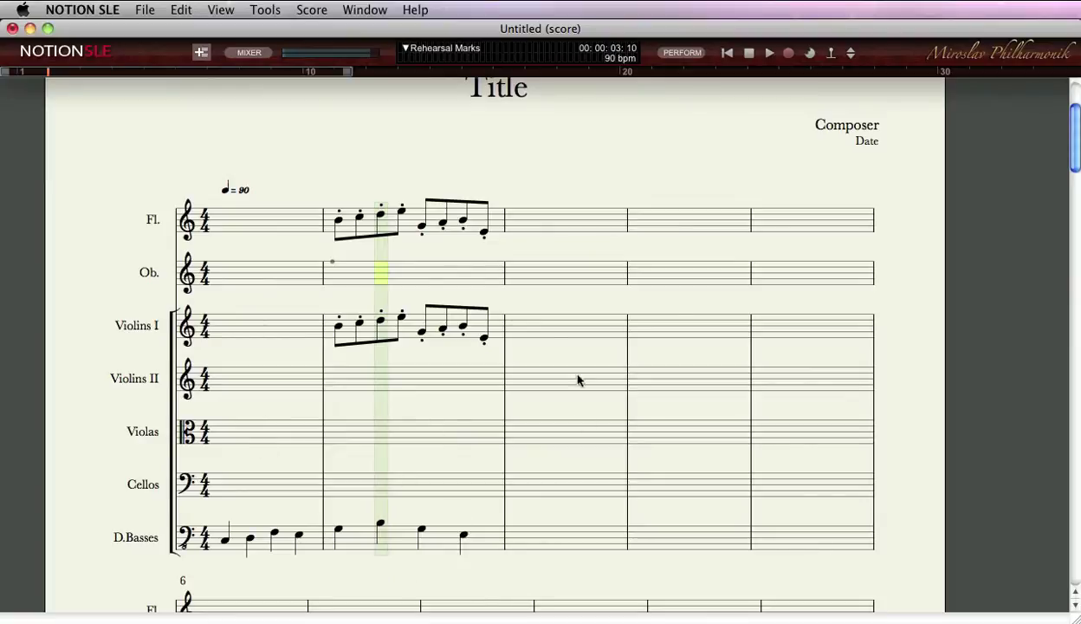
scroll(357, 316, down, 3)
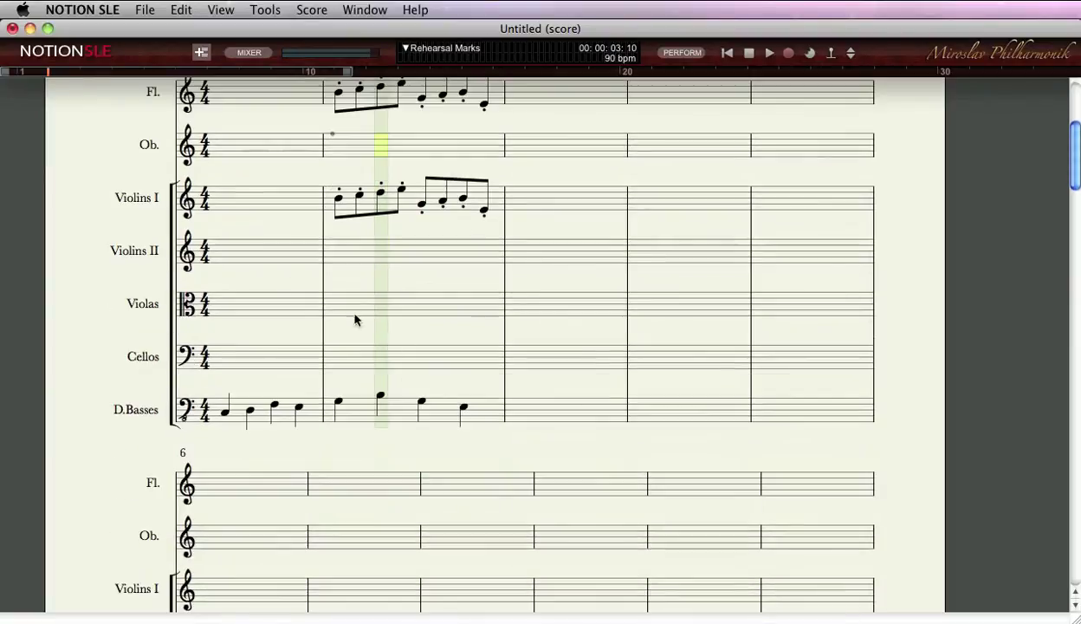
scroll(292, 352, up, 3)
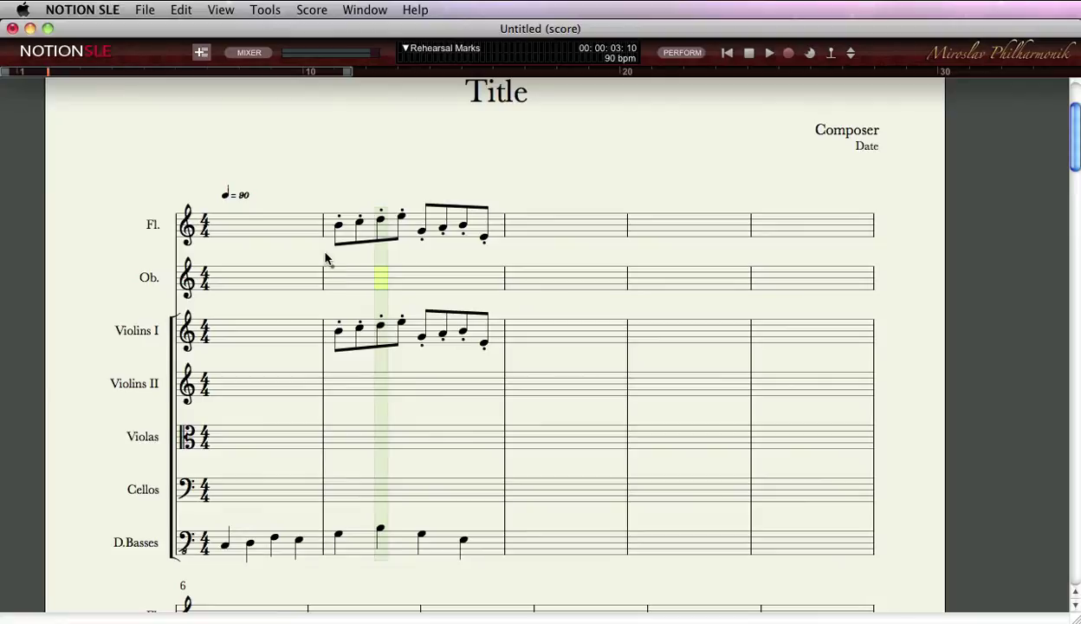
click(332, 276)
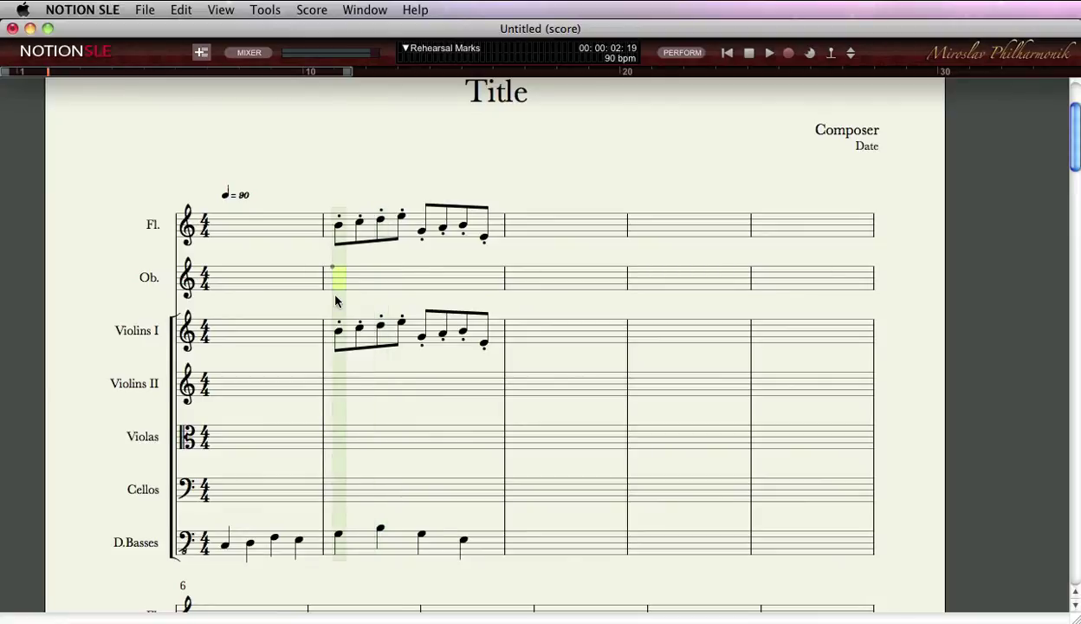